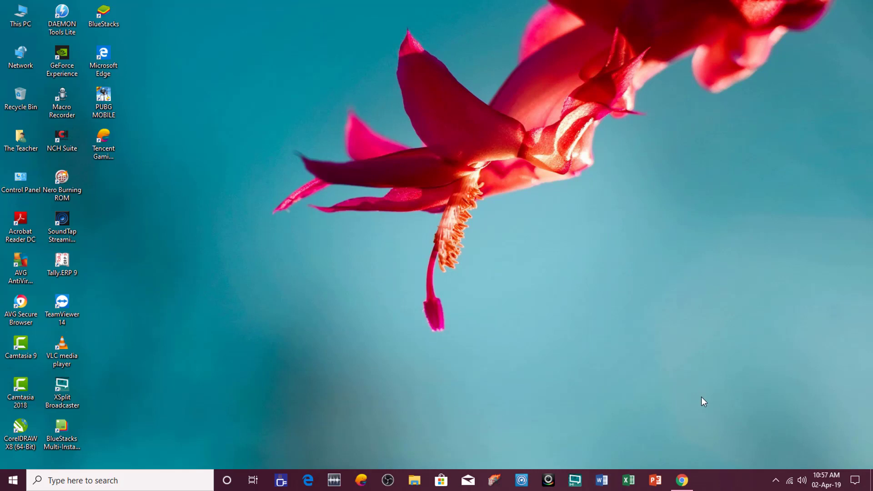
- Check the YouTube window and system volume, then open This PC's system information
left_click(682, 480)
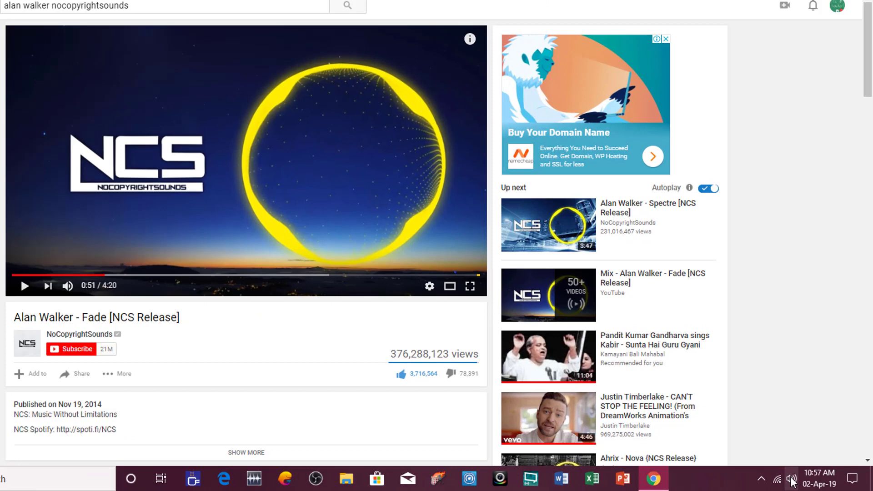
left_click(801, 480)
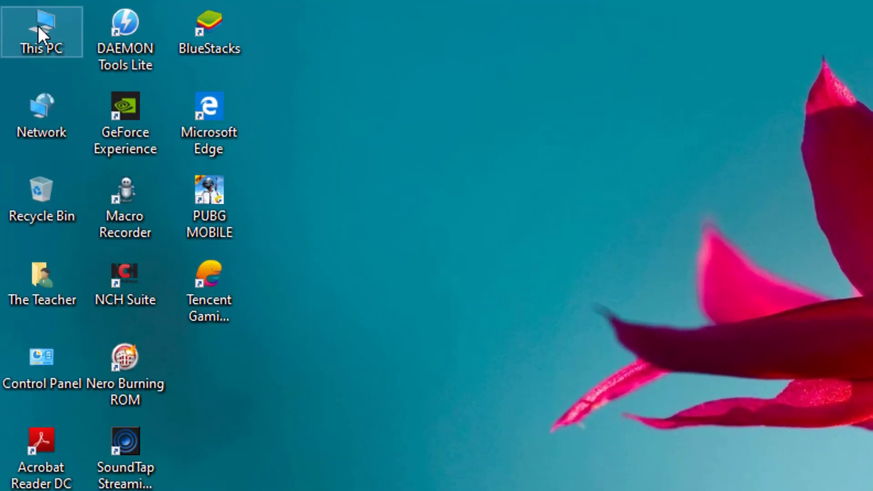
right_click(38, 28)
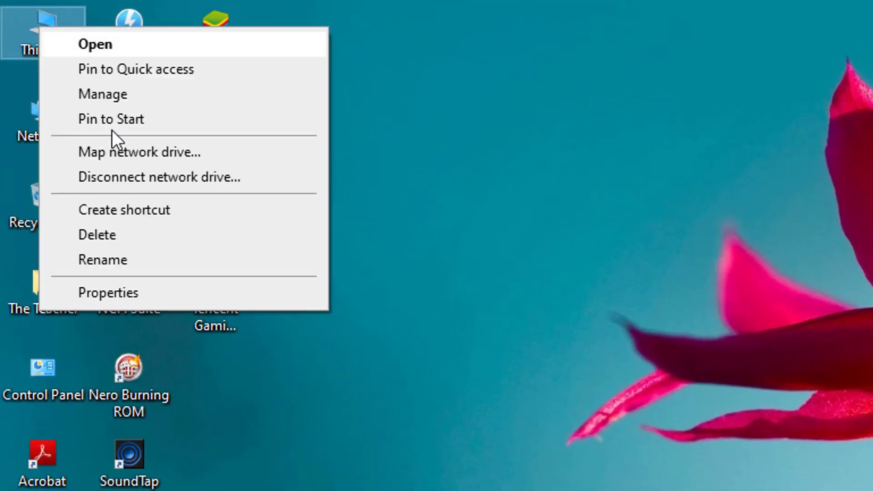
left_click(210, 298)
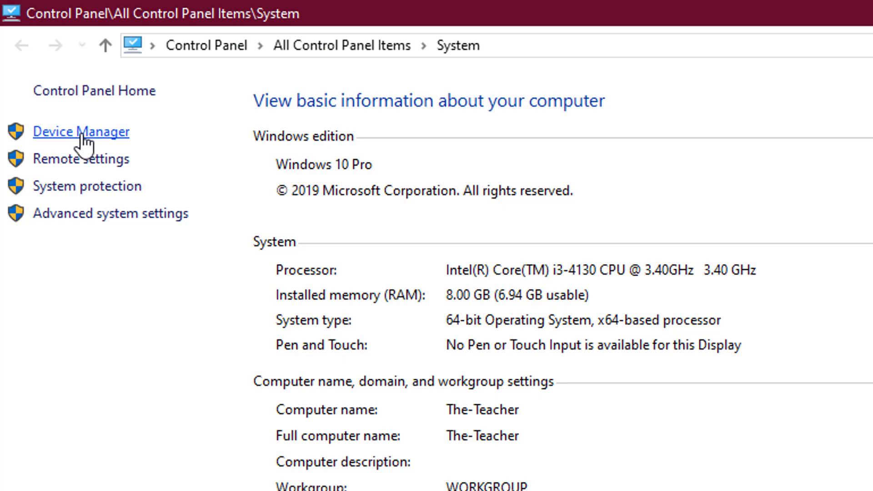
- Open Device Manager from System, close both windows, and bring up the Win+X menu
left_click(81, 133)
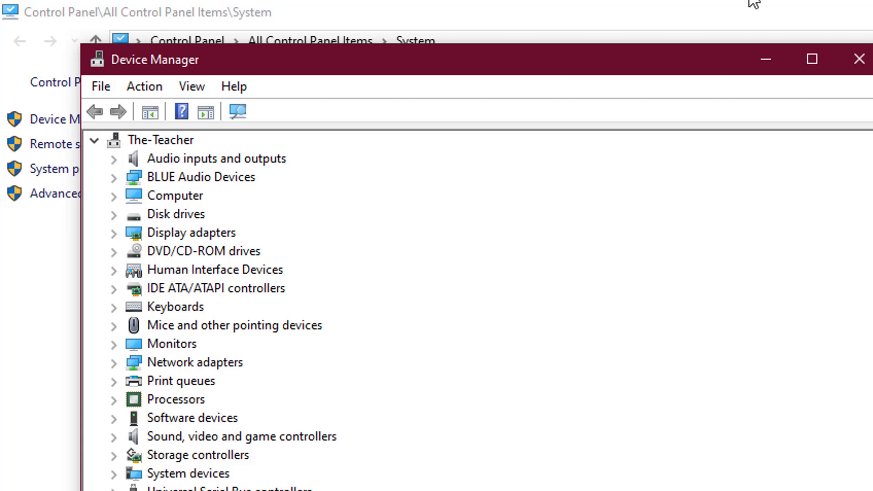
left_click(859, 59)
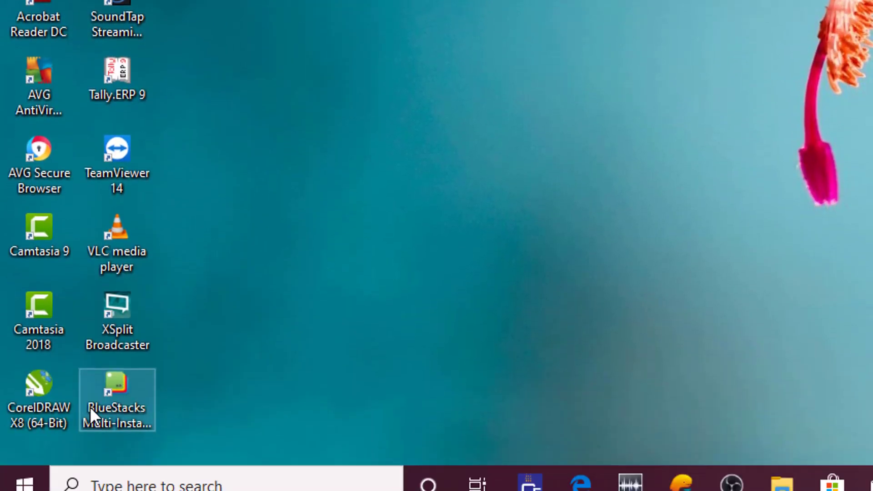
right_click(23, 473)
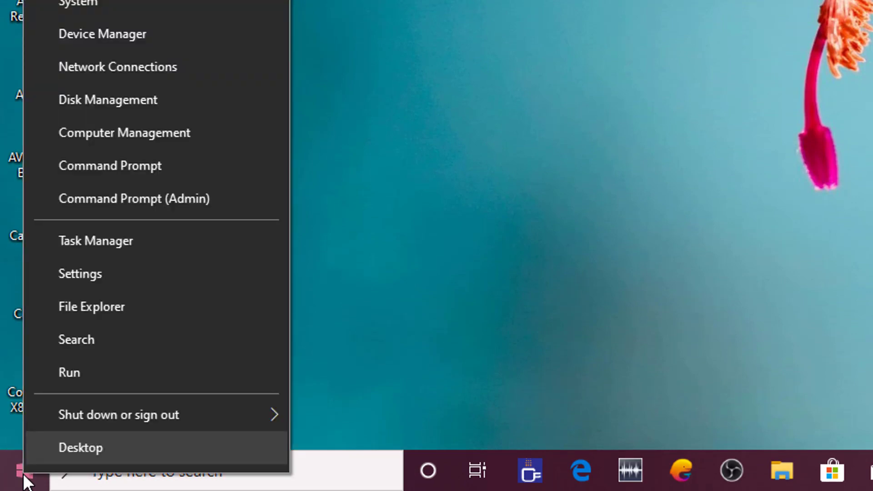
- Open Device Manager, expand Sound, video and game controllers, and select High Definition Audio Device
left_click(110, 33)
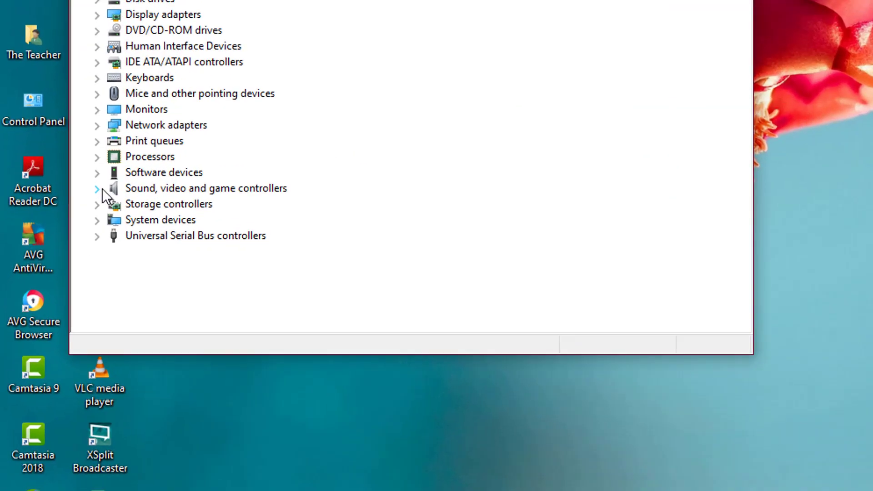
left_click(61, 231)
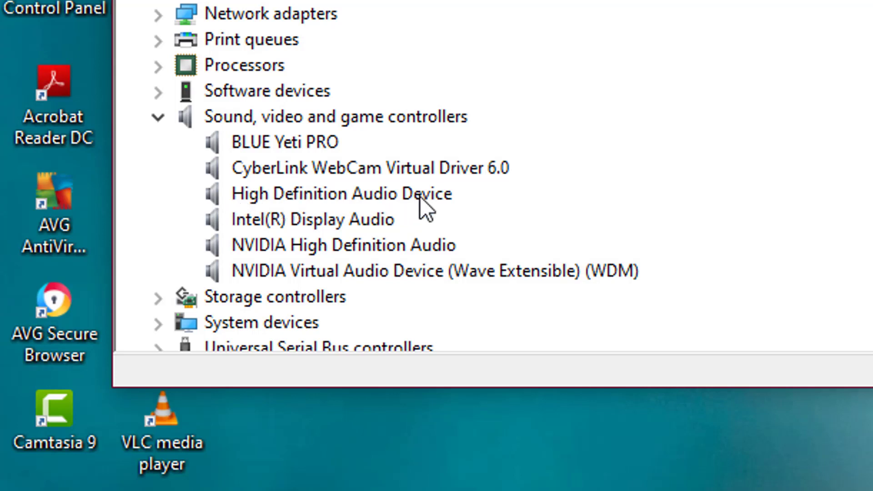
left_click(245, 200)
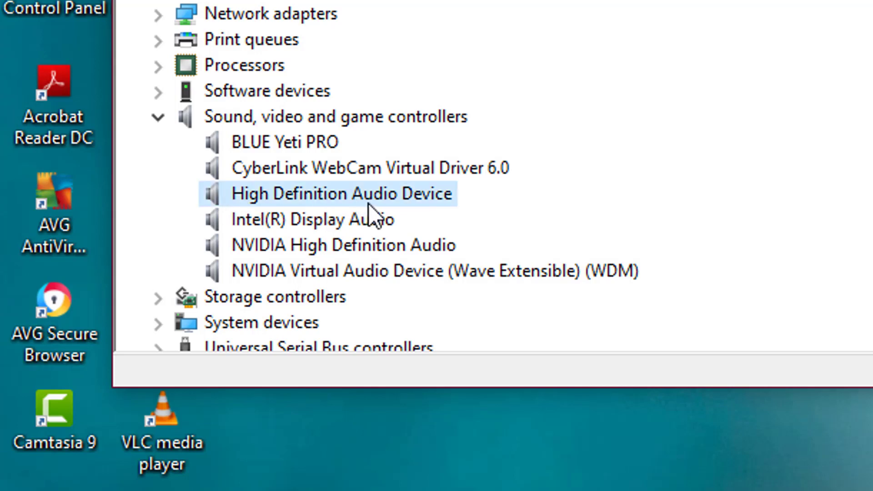
- Show High Definition Audio Device's driver details: Microsoft, 18-Mar-19, version 10.0.18362.1
double_click(428, 199)
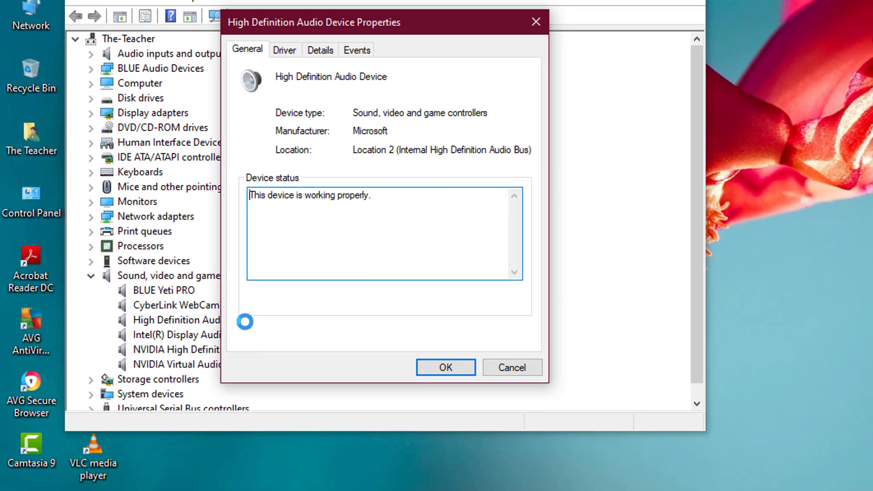
left_click(287, 51)
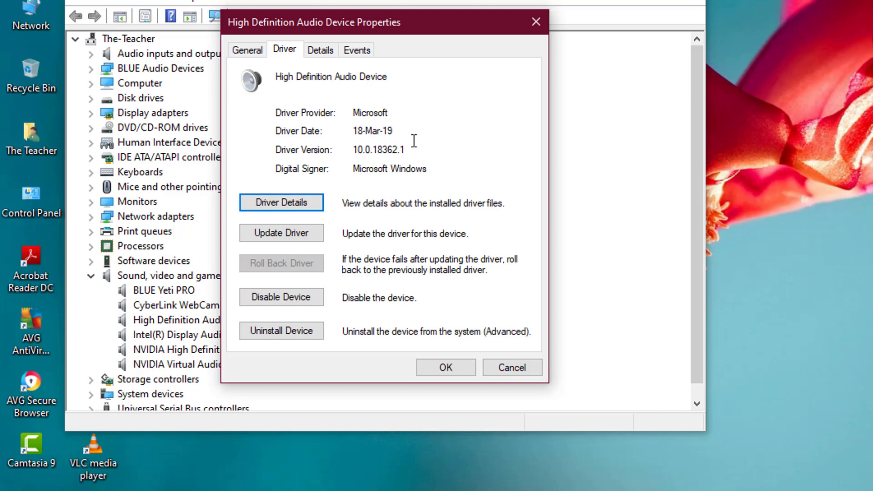
key("super+r")
type("w")
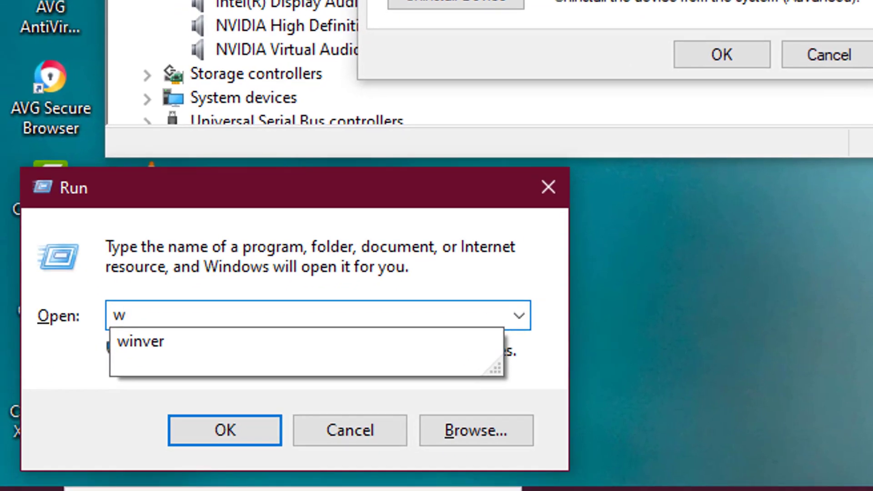
type("o")
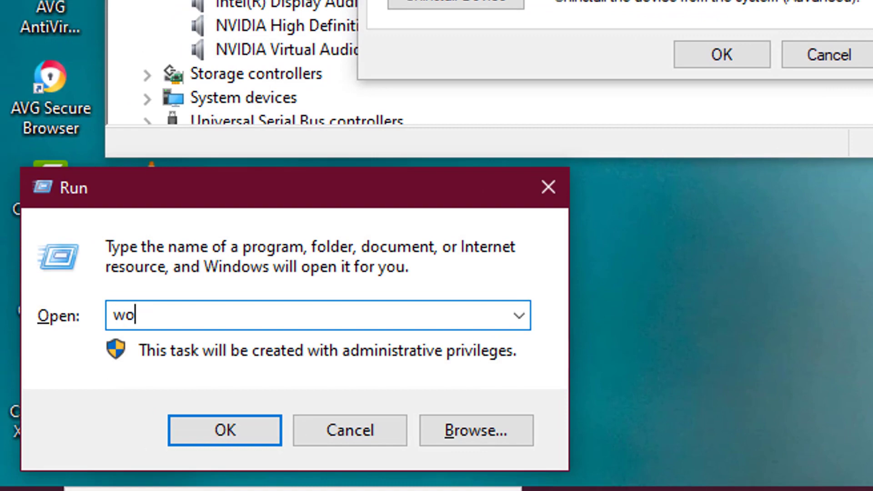
key("BackSpace")
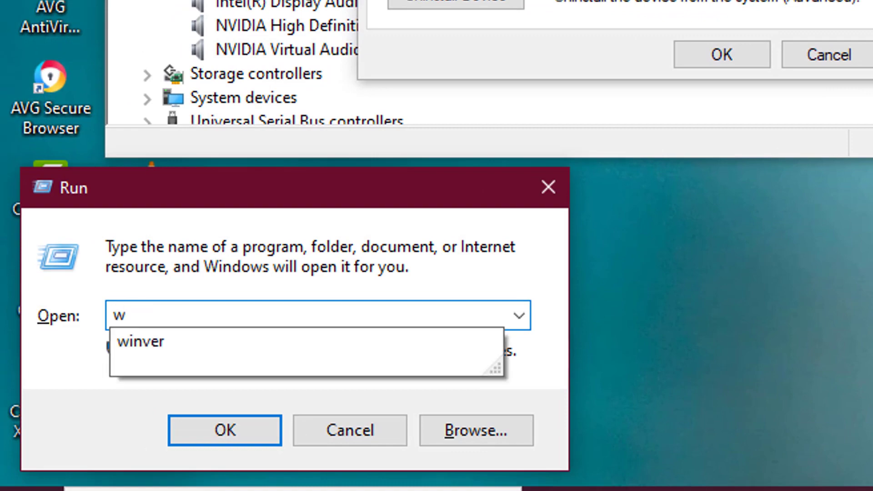
type("inve")
type("r")
key("Return")
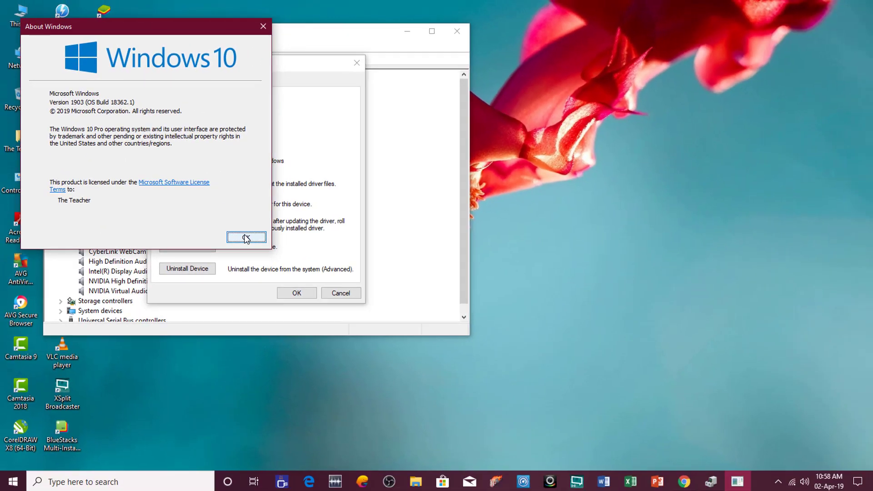
- Close the version window and the audio device's Properties, then return to the YouTube video
left_click(249, 236)
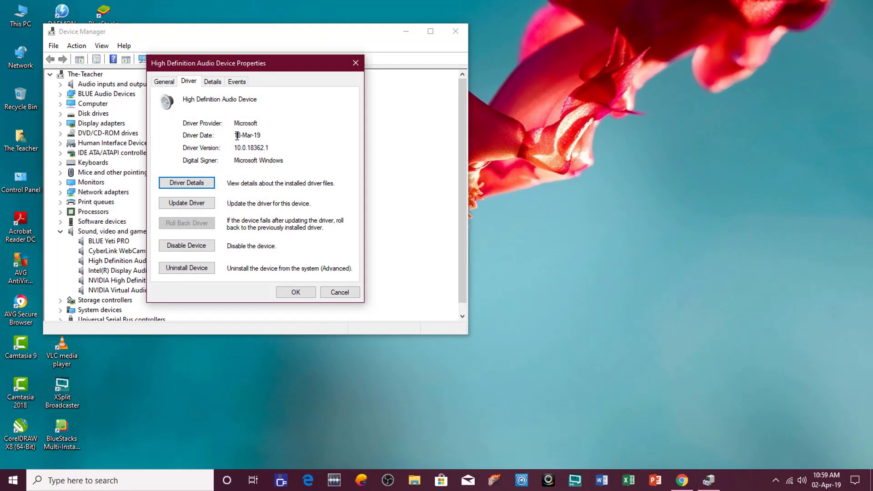
left_click_drag(237, 135, 261, 134)
left_click(261, 136)
key("Escape")
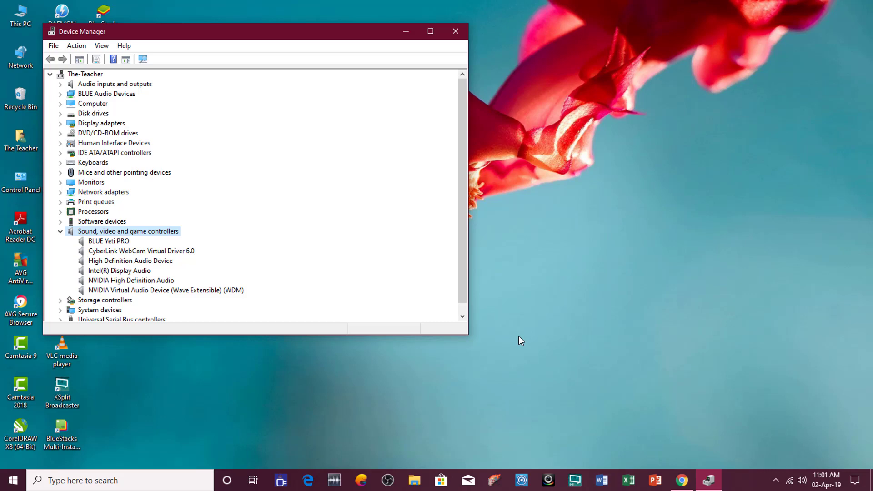
left_click(691, 485)
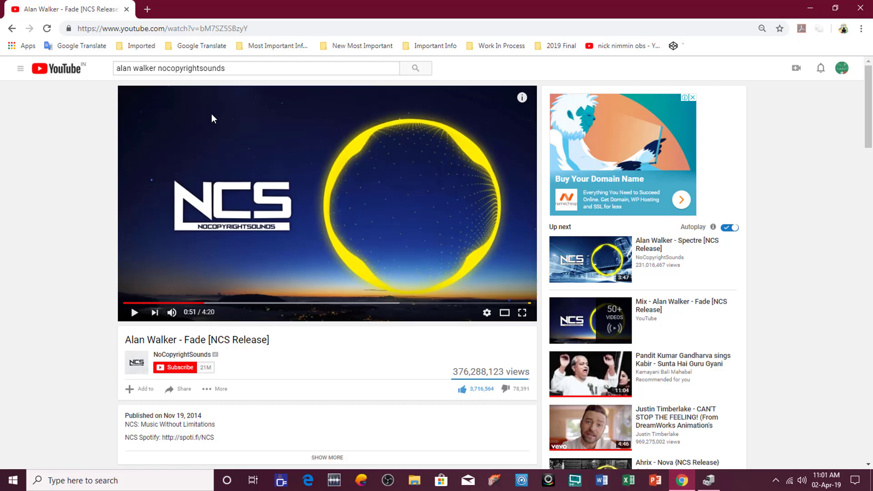
- Search Google for cpuz and download the English CPU-Z 1.88 setup from cpuid.com
left_click(147, 9)
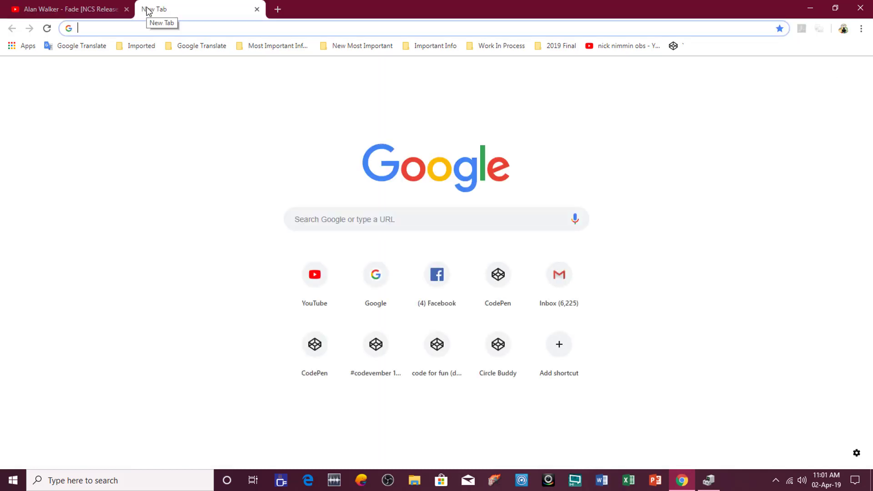
type("cpuz")
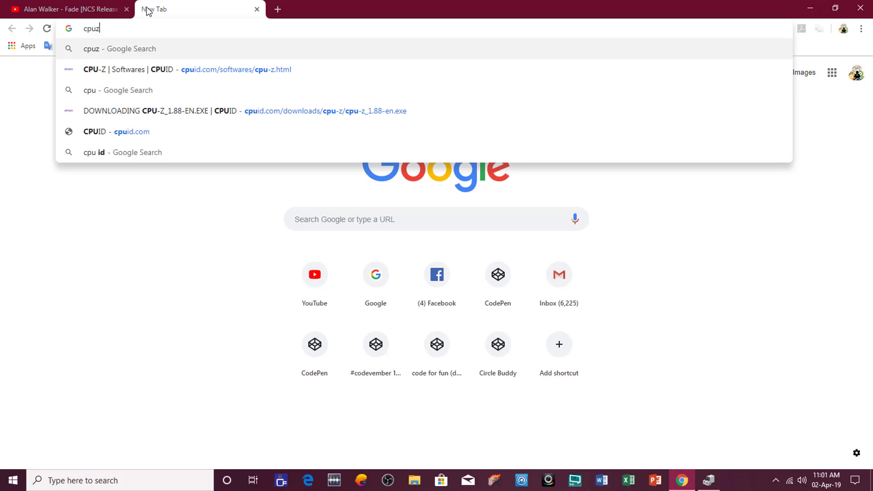
key("Return")
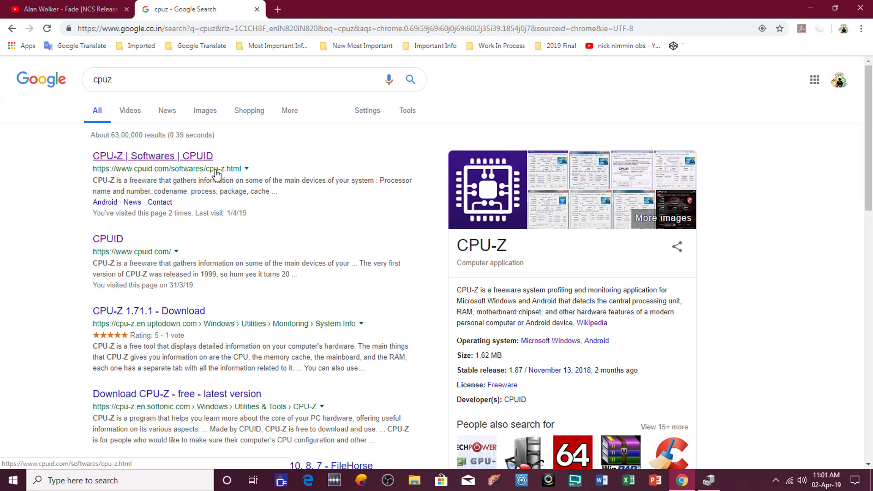
left_click(175, 160)
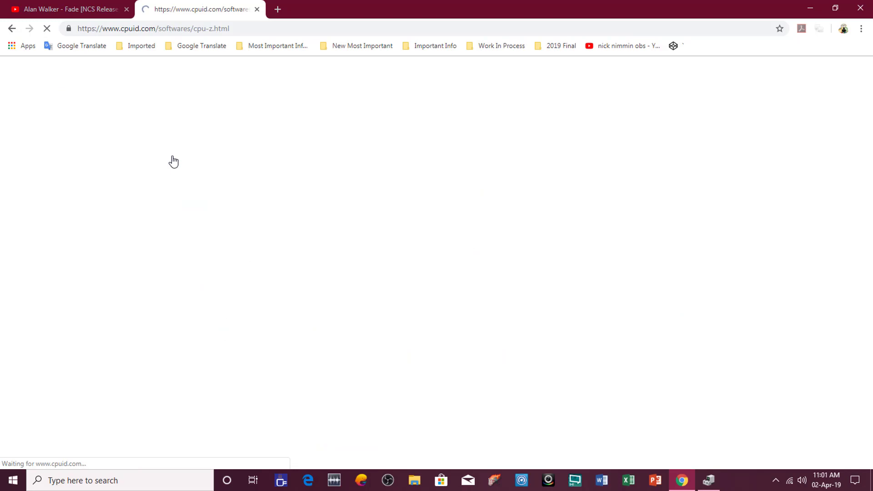
scroll(241, 217, "down", 2)
scroll(243, 217, "down", 2)
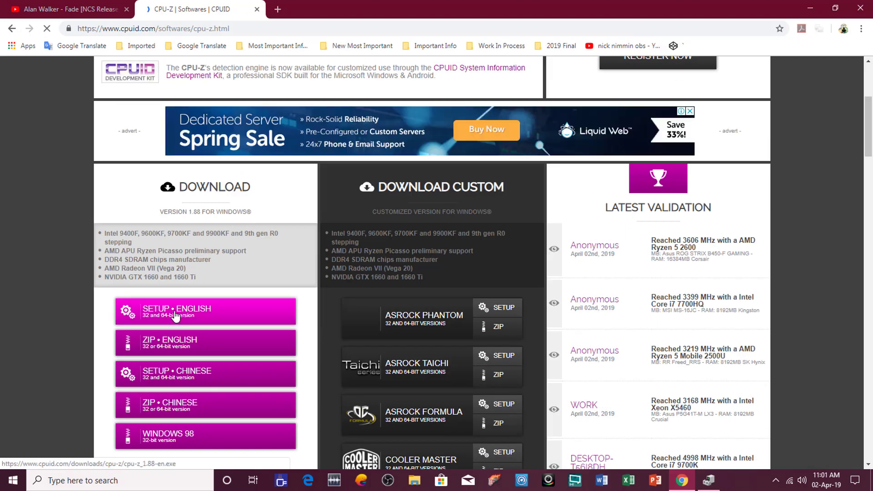
left_click(175, 314)
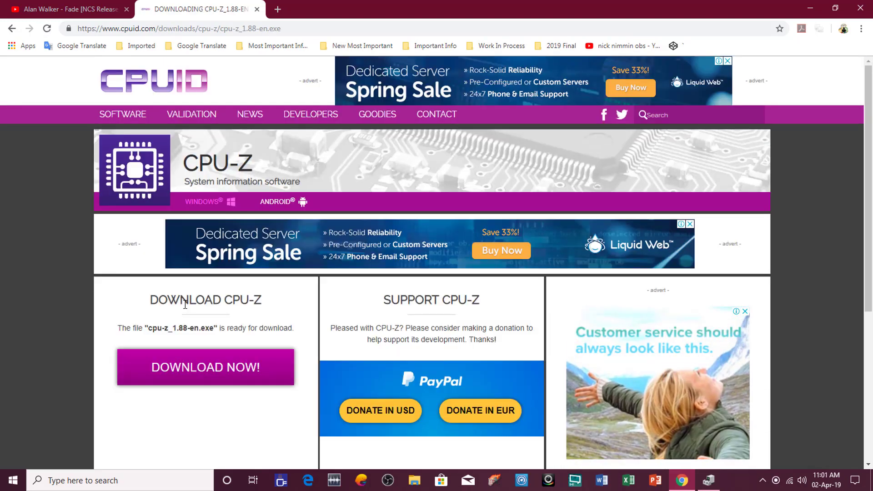
left_click(189, 362)
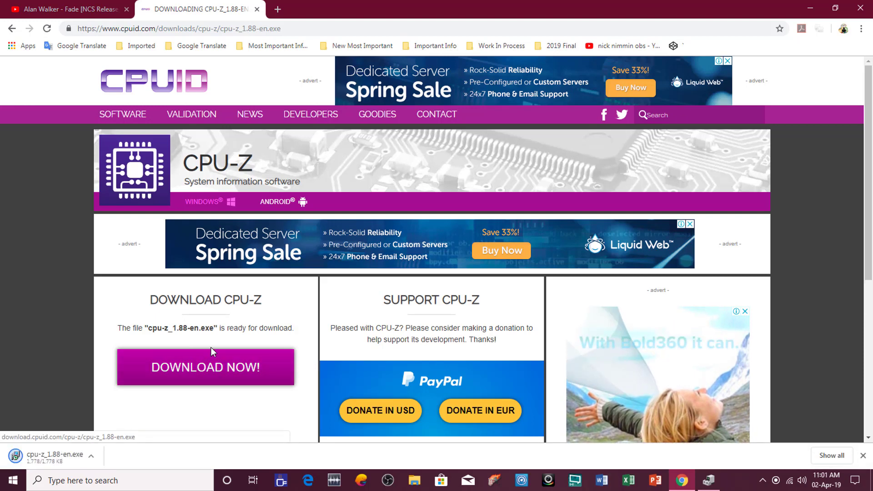
- Run cpu-z_1.88-en.exe, accept the licence, and keep the default location and Start Menu folder
left_click(58, 458)
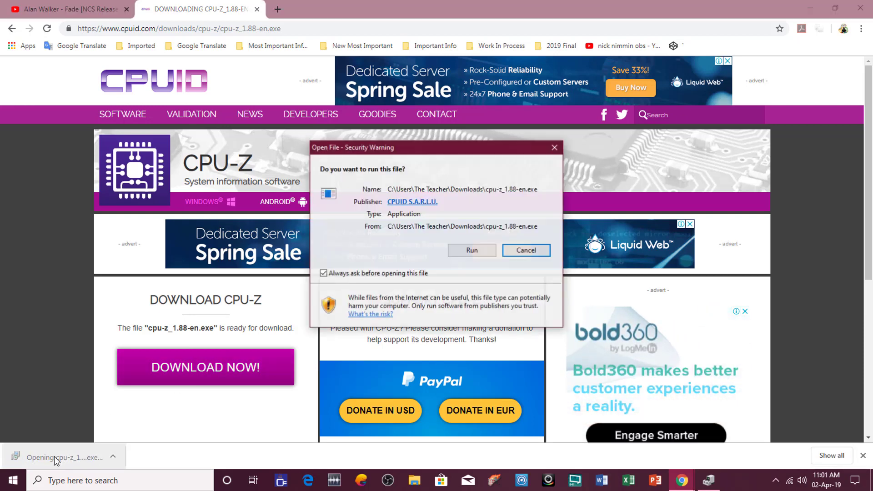
left_click(451, 253)
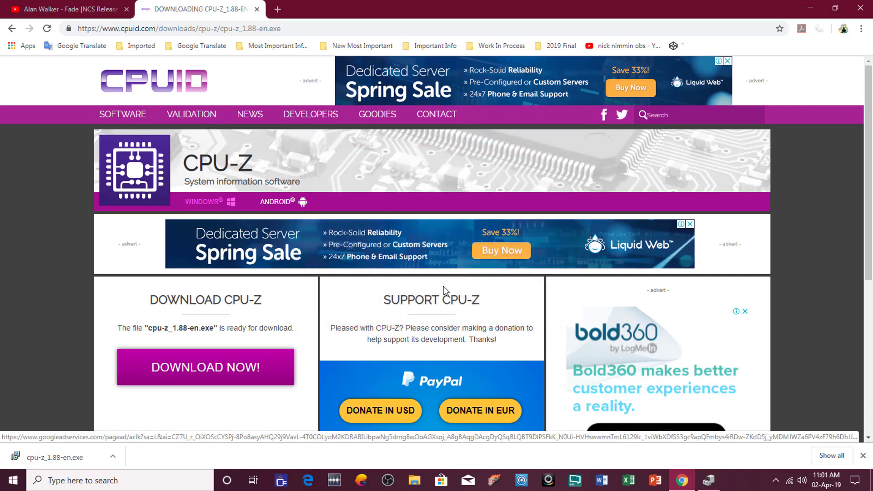
left_click(365, 294)
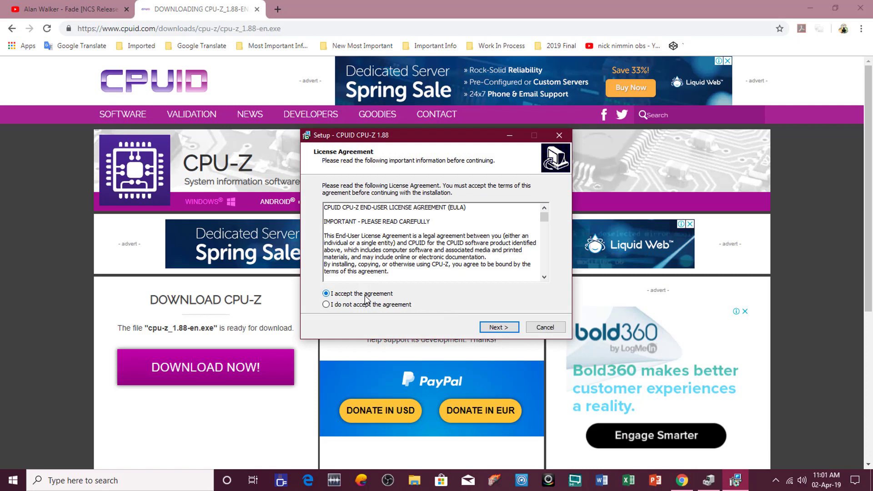
left_click(504, 328)
left_click(504, 329)
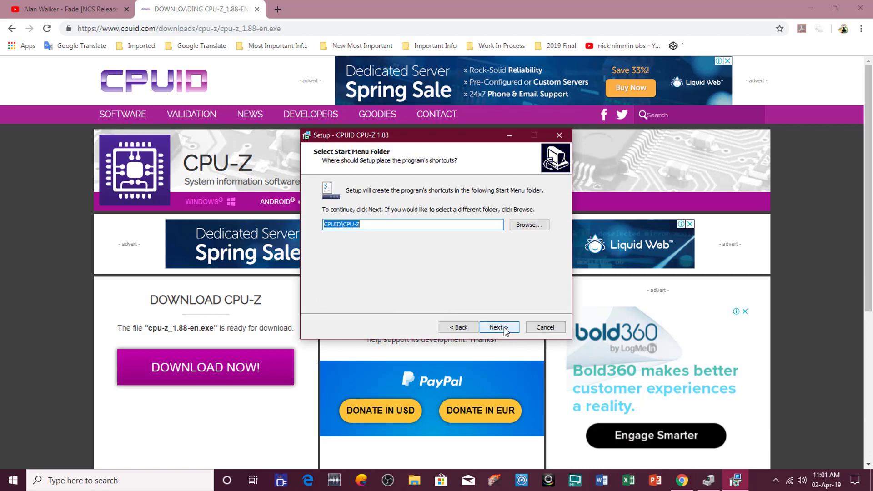
left_click(505, 328)
- Keep the desktop icon, install CPU-Z, and finish without viewing cpuz_readme.txt
left_click(505, 331)
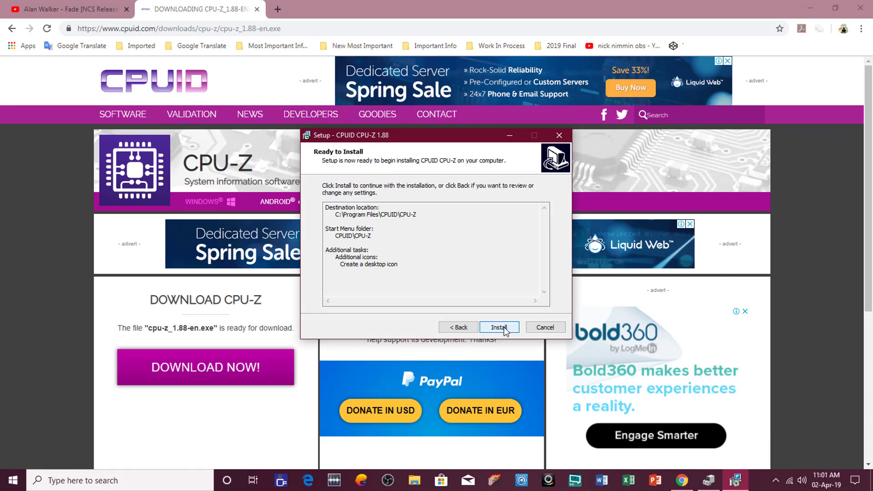
left_click(502, 328)
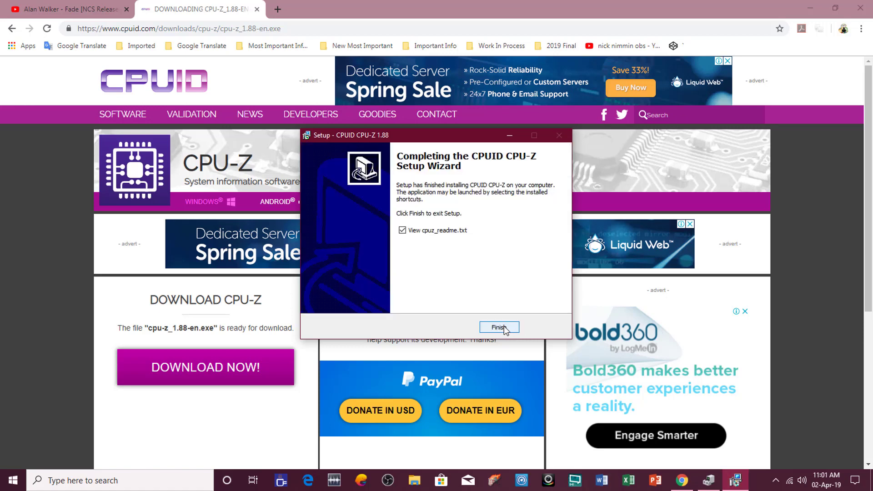
left_click(428, 233)
left_click(502, 327)
left_click(804, 8)
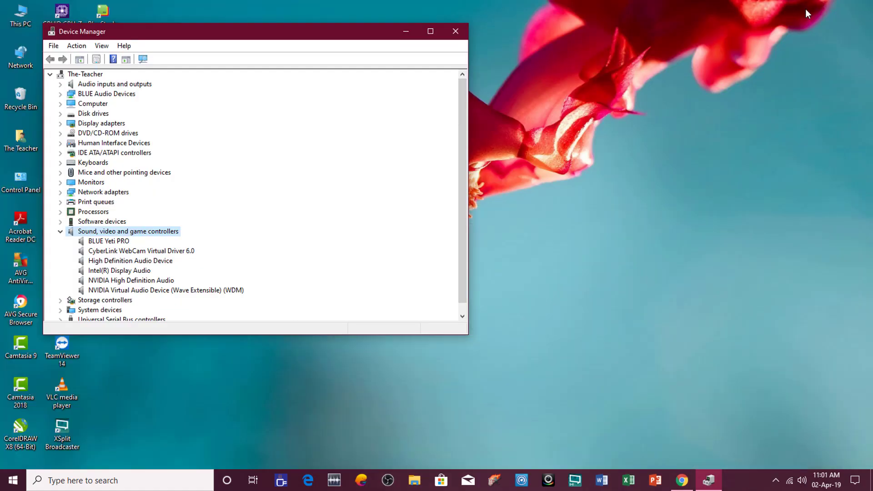
- Launch CPU-Z to see the Intel DB85FL mainboard details, then return to Chrome's address bar
left_click(454, 30)
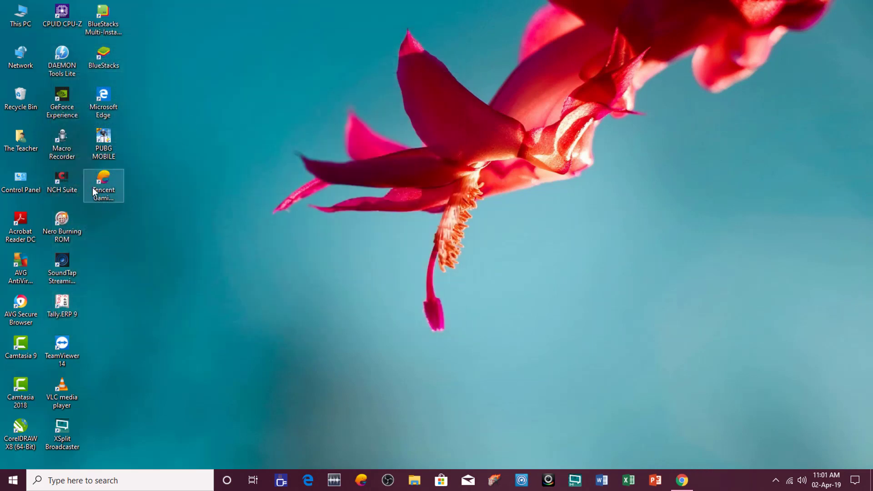
double_click(63, 14)
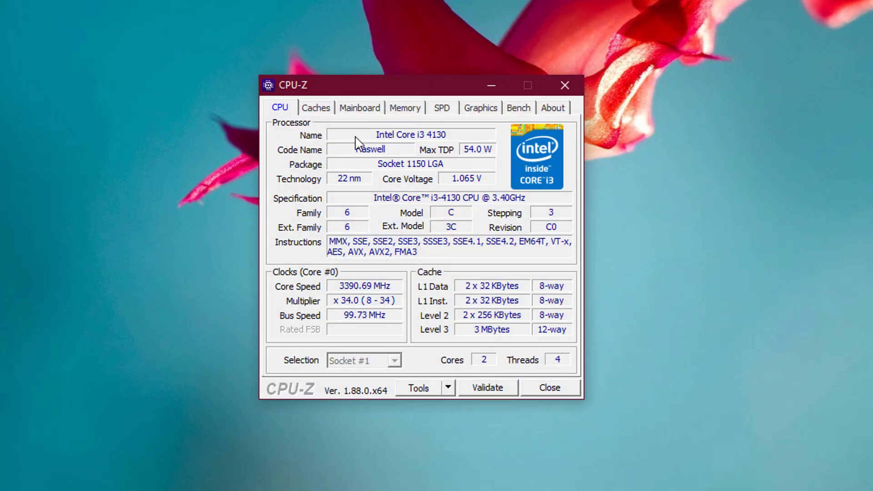
left_click(355, 113)
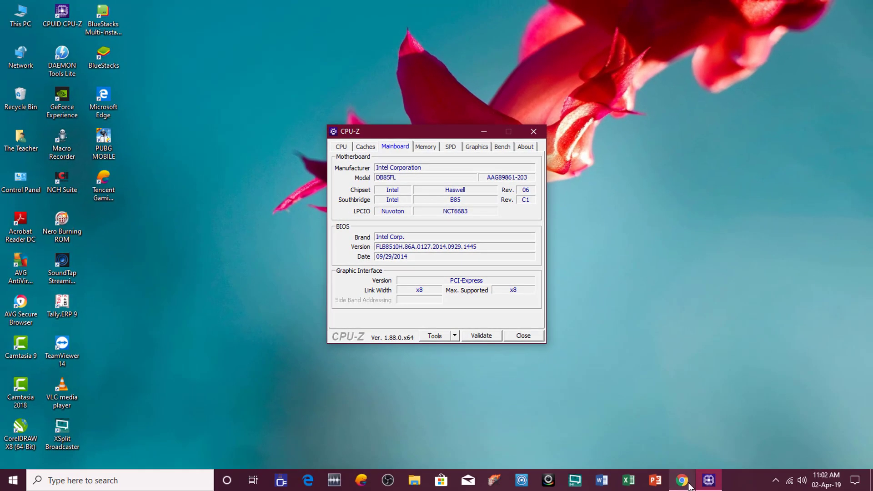
left_click(686, 483)
left_click(223, 31)
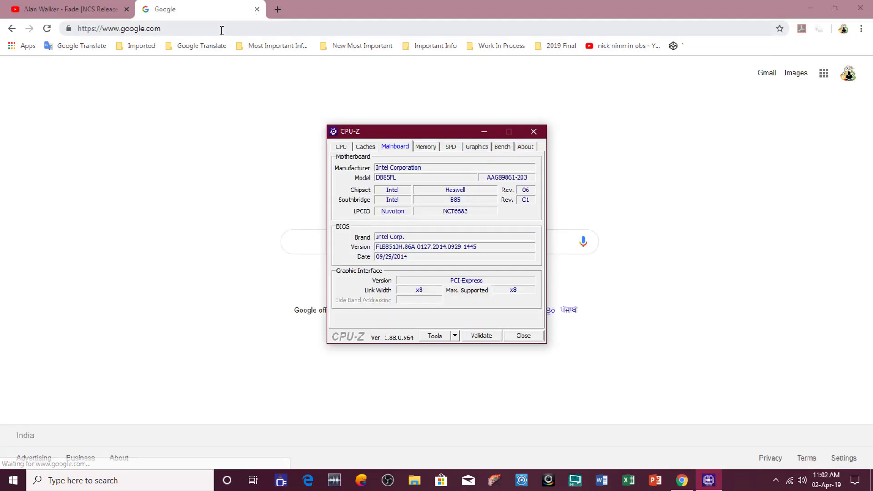
type("intel")
- Search Google for 'intel db85fl drivers' and open Intel's DB85FL downloads page
key("alt+Tab")
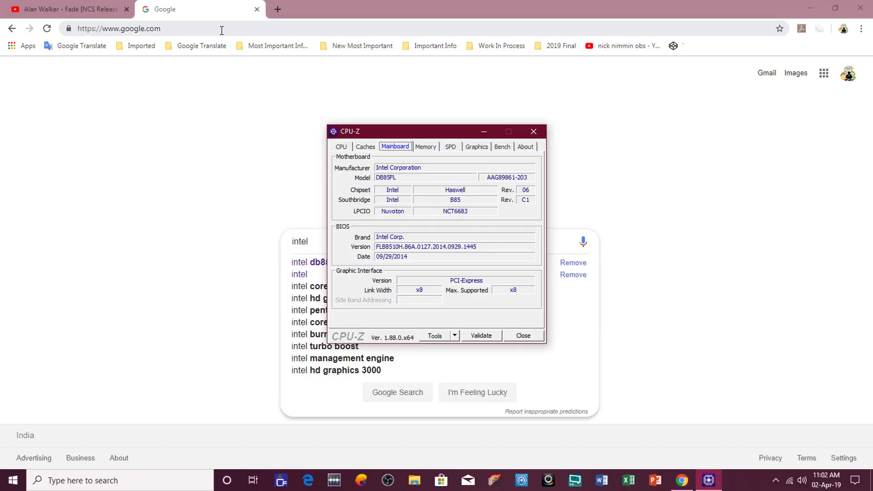
key("alt+Tab")
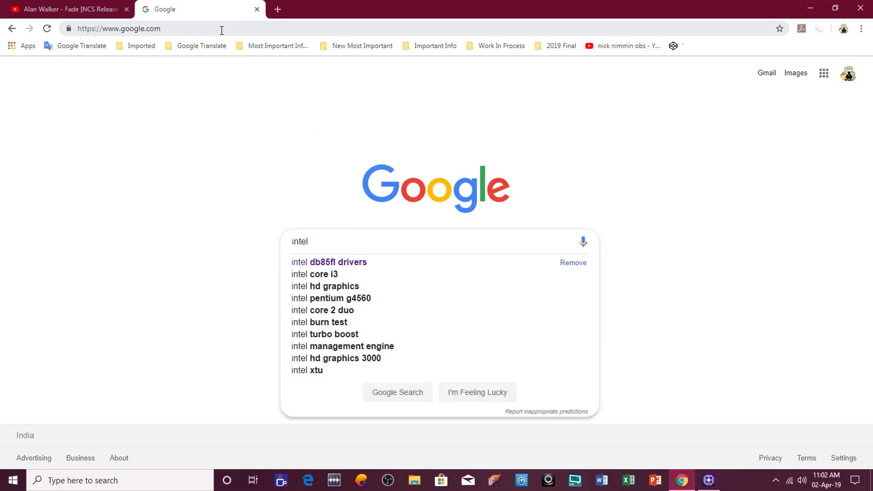
type("db")
key("Down")
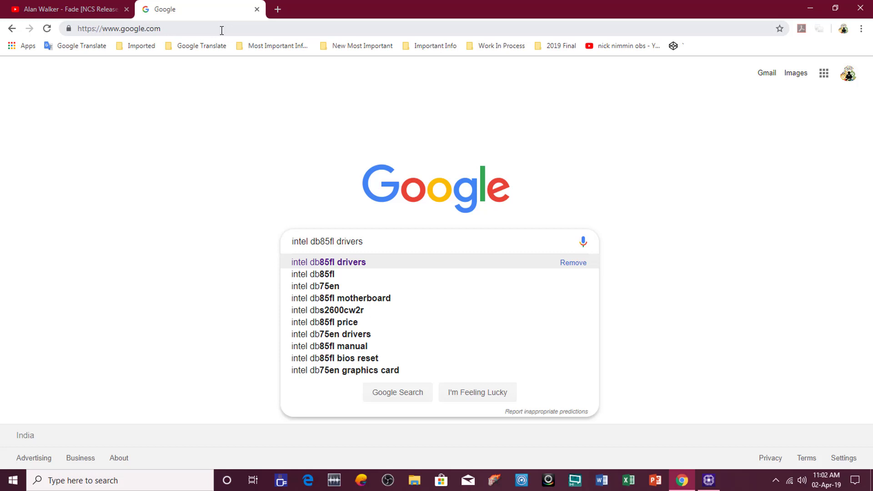
key("Return")
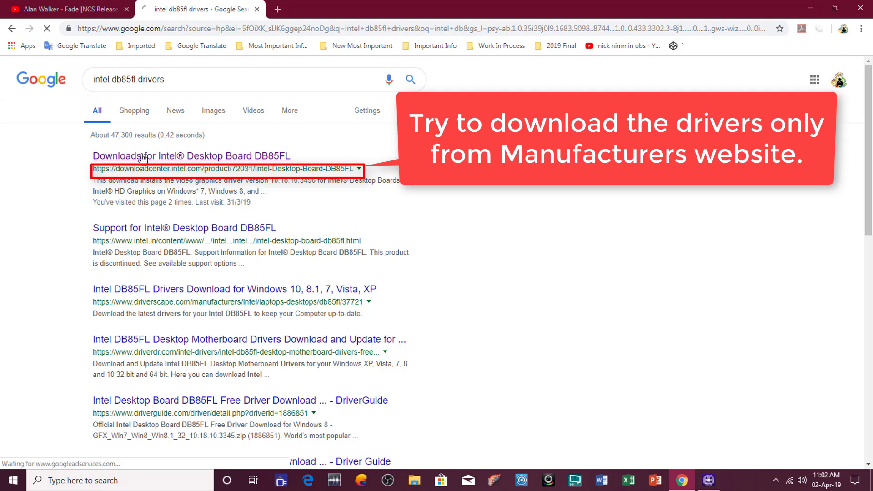
left_click(145, 158)
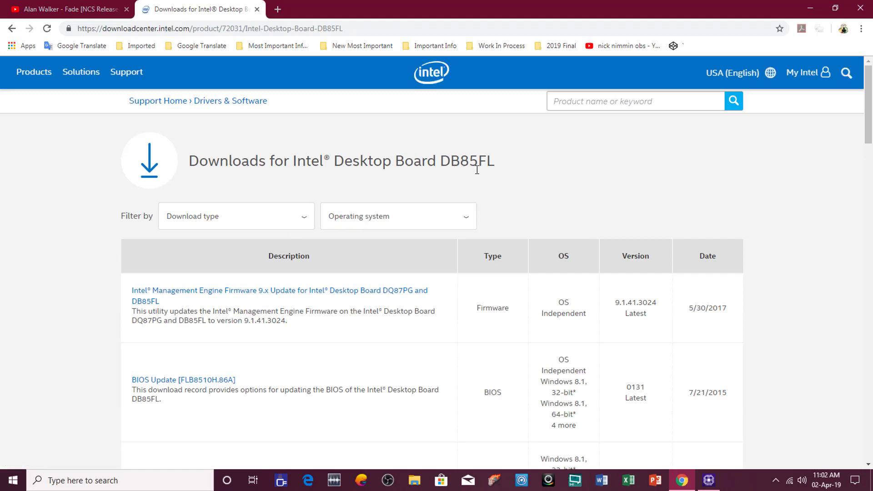
- Filter the DB85FL downloads to Windows 8.1, 64-bit and open the Realtek ALC Audio Driver page
left_click(369, 217)
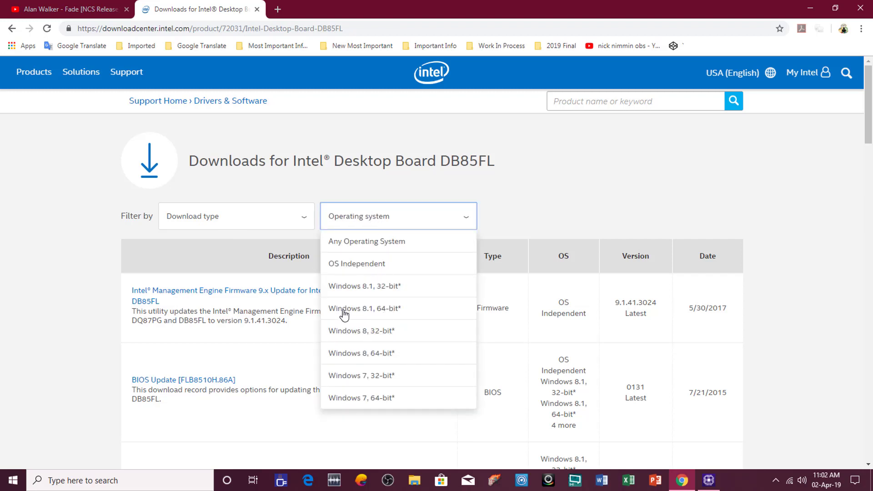
left_click(403, 317)
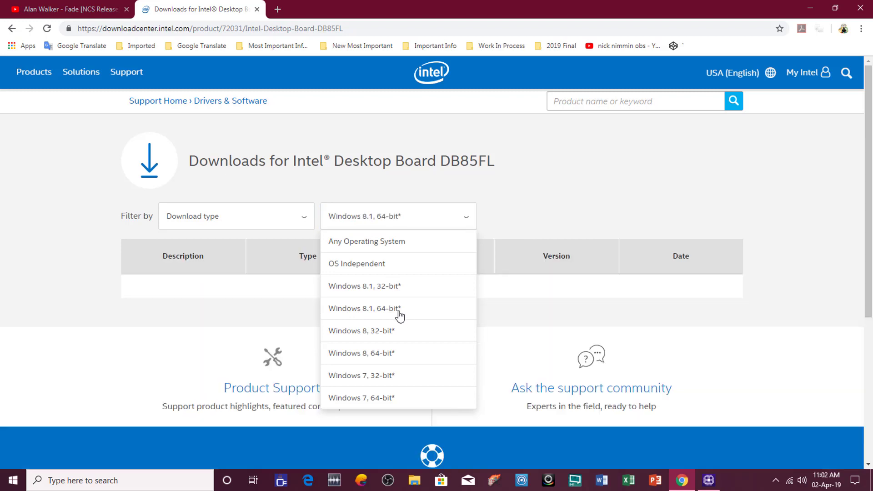
scroll(336, 258, "down", 2)
scroll(266, 200, "down", 1)
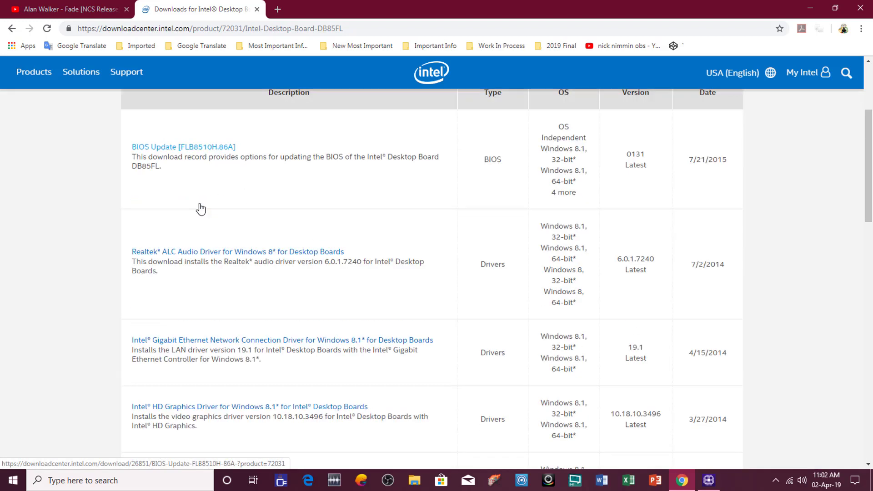
scroll(199, 207, "down", 1)
scroll(199, 179, "down", 2)
scroll(204, 252, "down", 2)
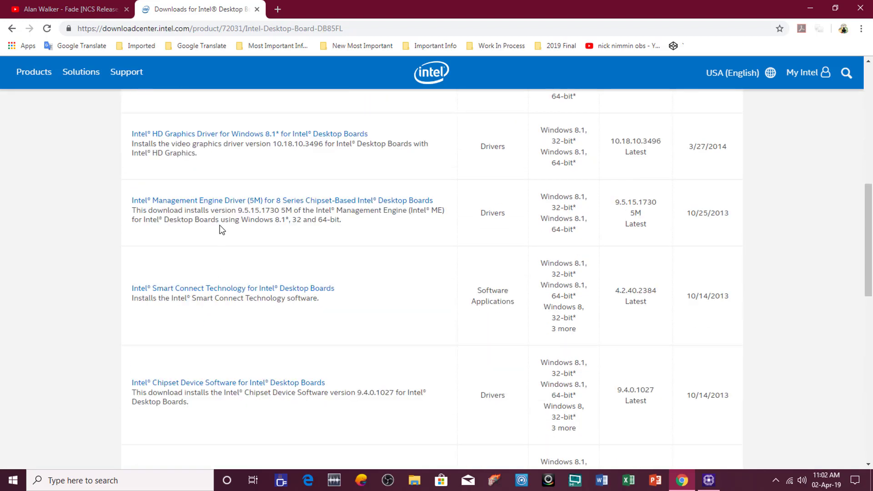
scroll(221, 263, "down", 2)
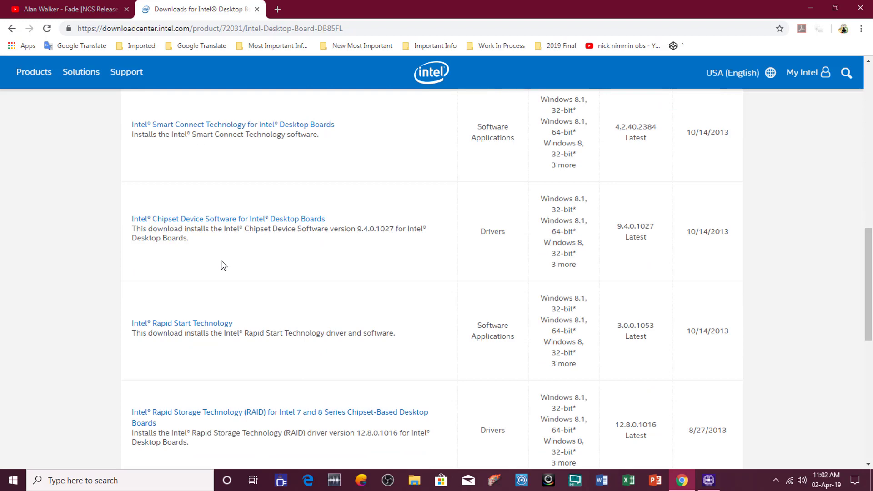
scroll(222, 265, "up", 3)
scroll(221, 265, "up", 3)
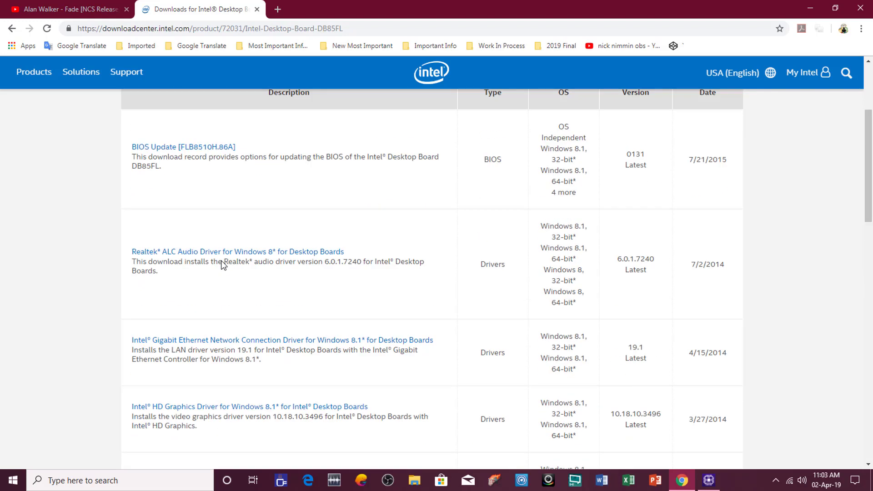
scroll(222, 265, "up", 2)
scroll(221, 265, "down", 1)
scroll(221, 283, "down", 2)
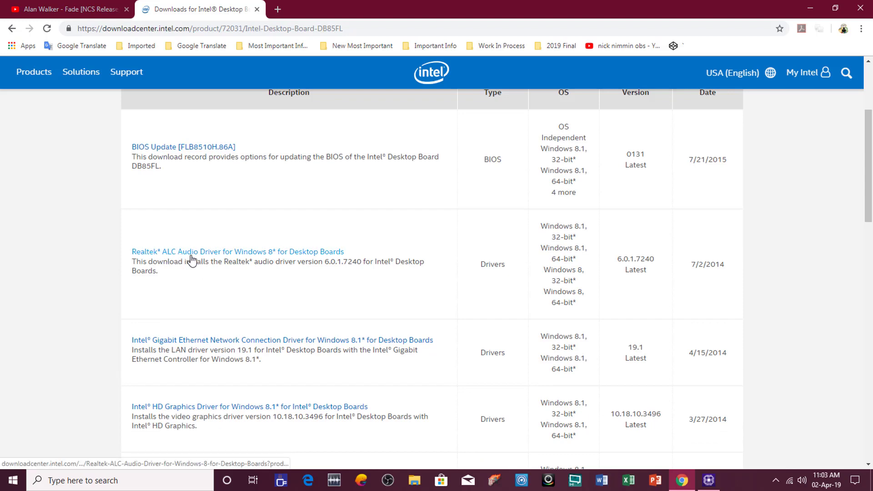
left_click(219, 256)
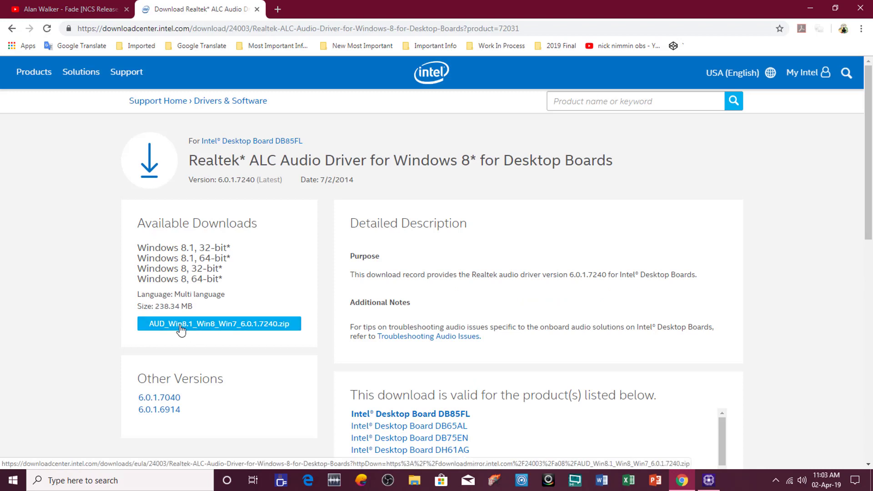
- Accept the terms to download AUD_Win8.1_Win8_Win7_6.0.1.7240.zip, then cancel it and list all downloads
left_click(182, 326)
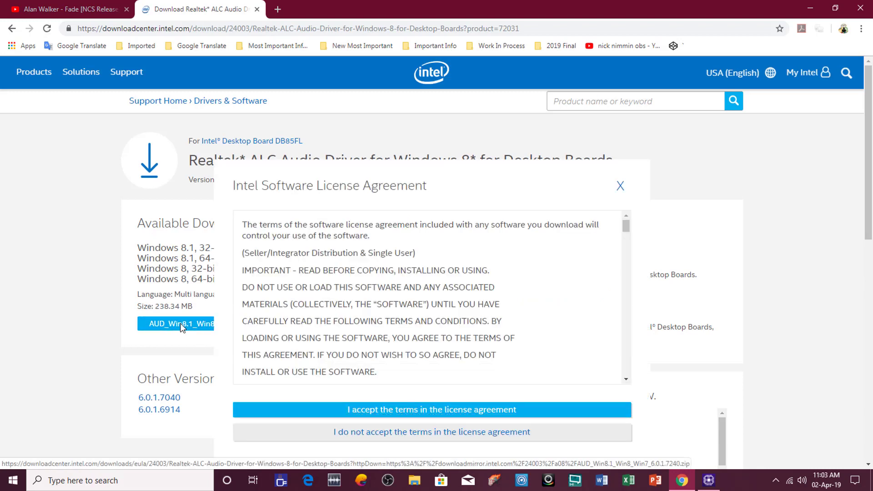
left_click(349, 411)
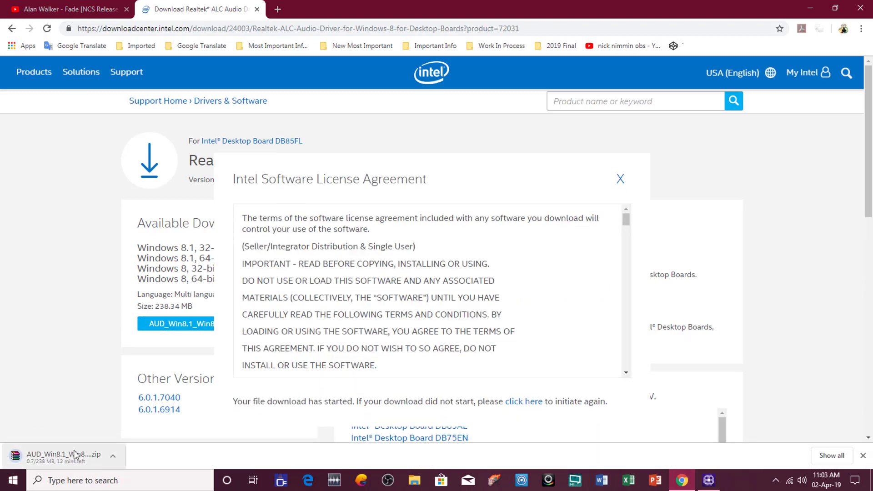
left_click(115, 455)
left_click(131, 438)
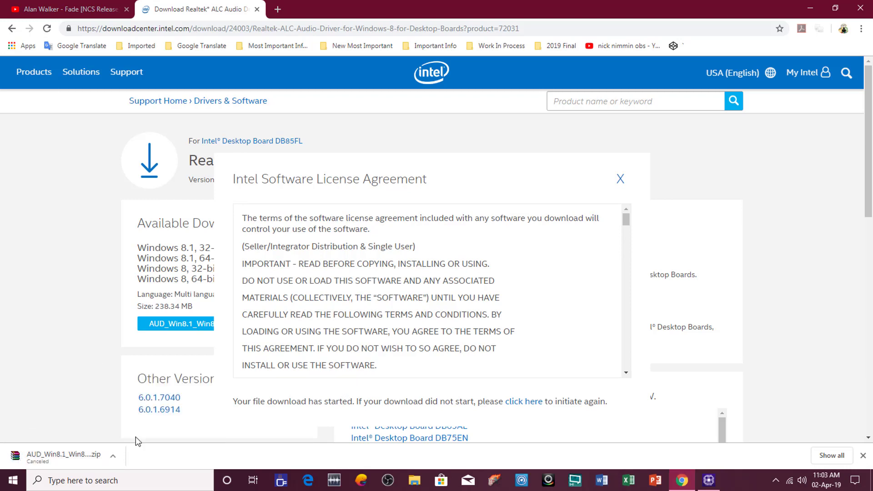
left_click(831, 456)
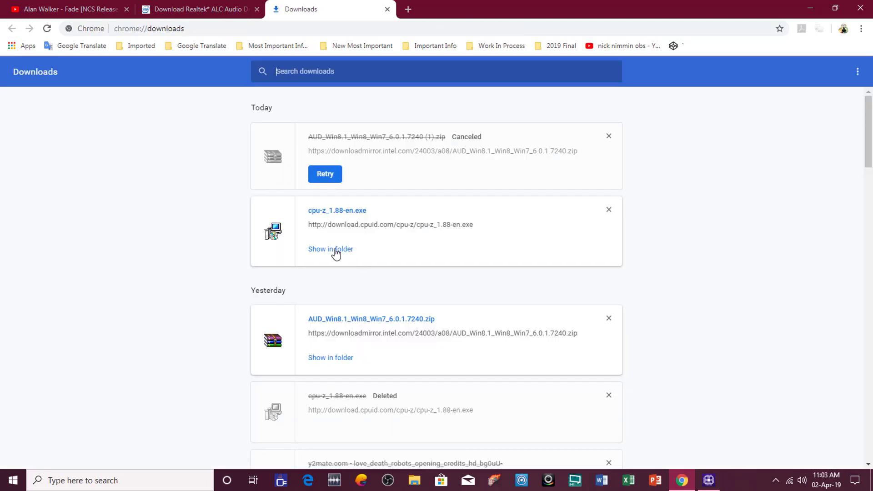
- Extract the AUD_Win8.1 Realtek ZIP in Downloads into its AUD_Win8.1_Win8_Win7_6.0.1.7240 folder
left_click(333, 250)
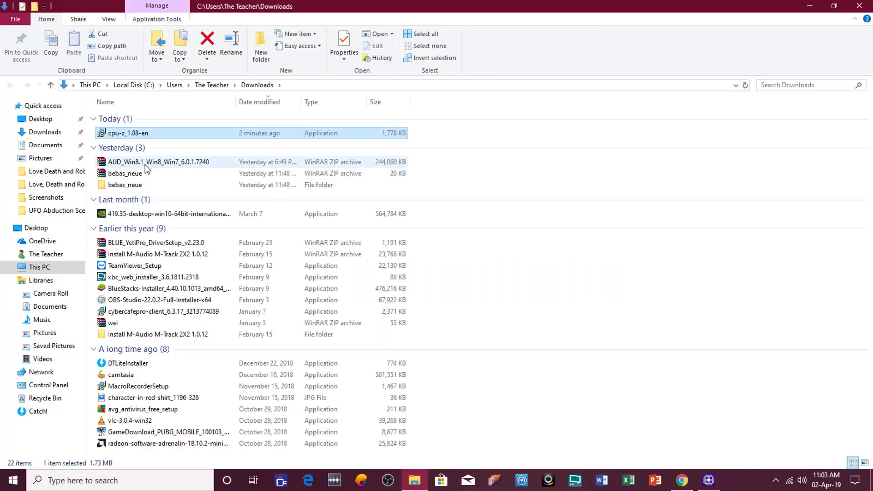
left_click(145, 164)
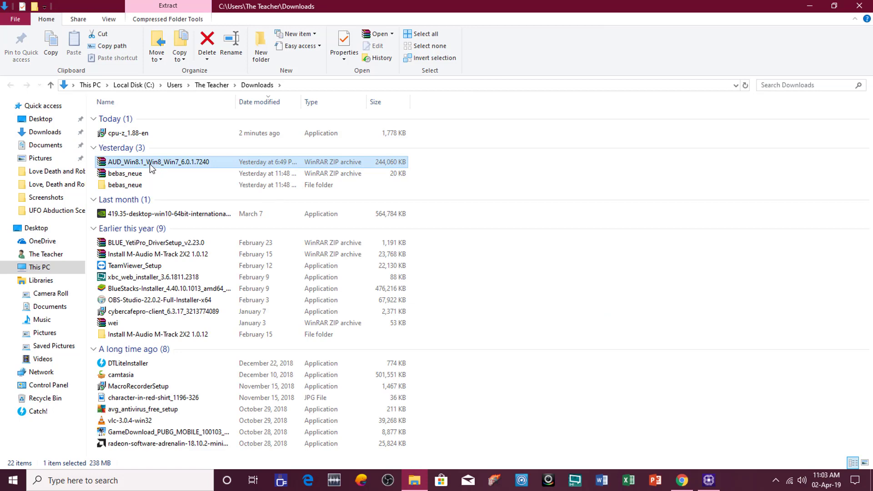
right_click(149, 164)
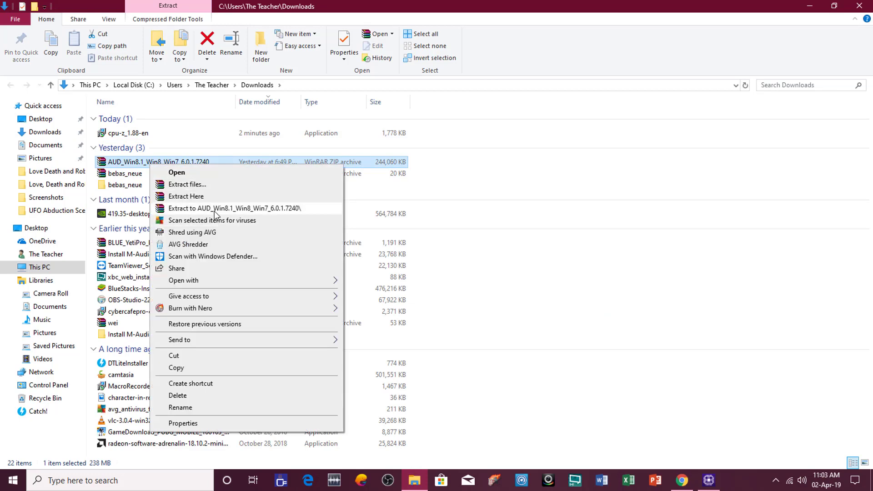
left_click(215, 214)
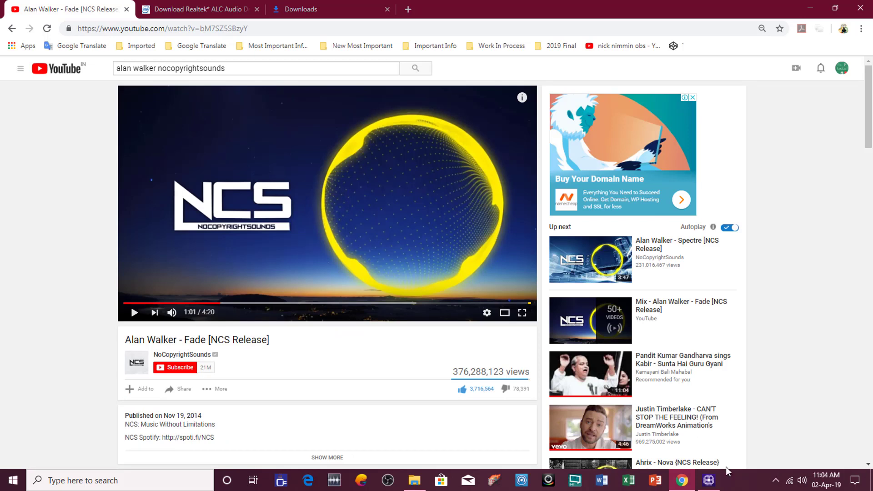
- Check the tray speaker volume, adjust the YouTube volume slider, and play Alan Walker - Fade
left_click(801, 480)
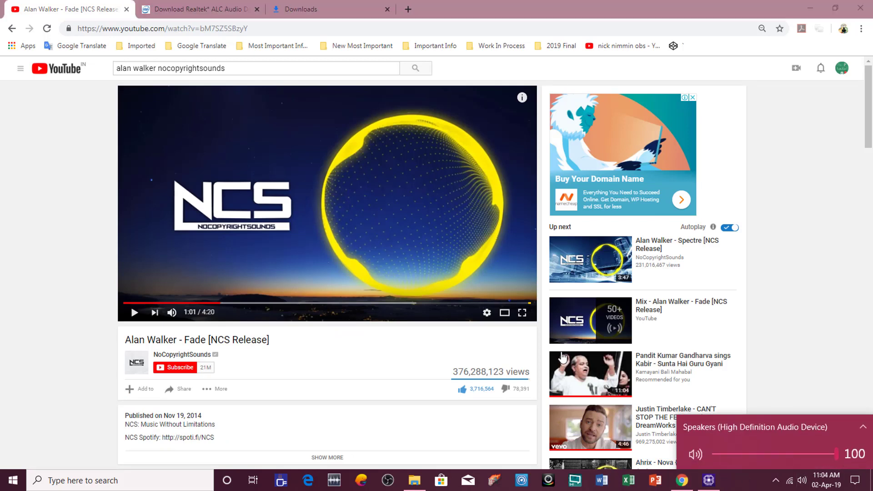
mouse_move(172, 312)
left_click_drag(204, 316, 204, 317)
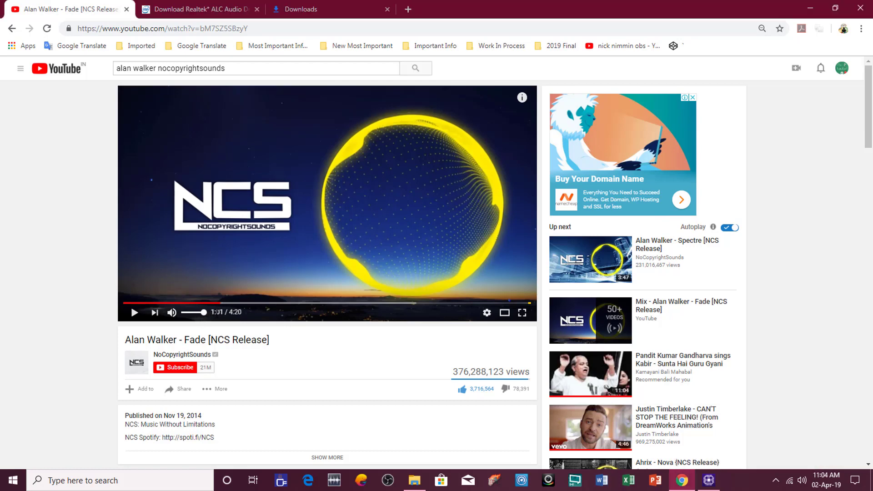
left_click(274, 221)
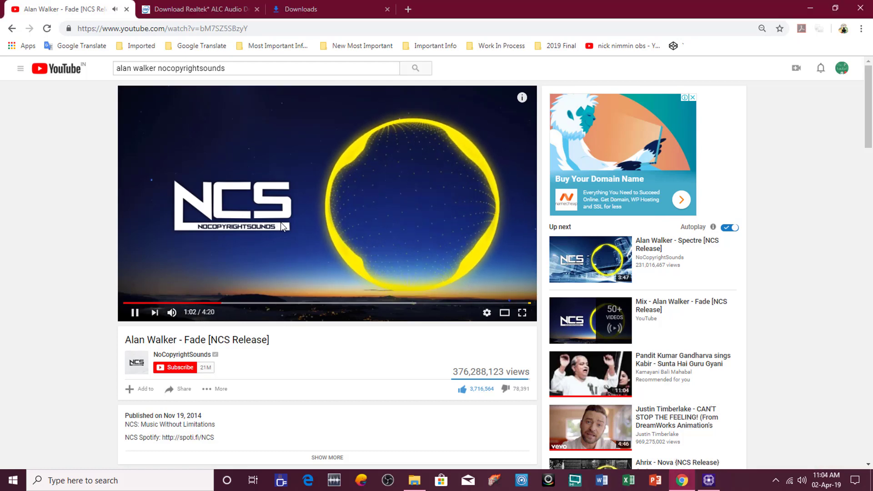
left_click(312, 225)
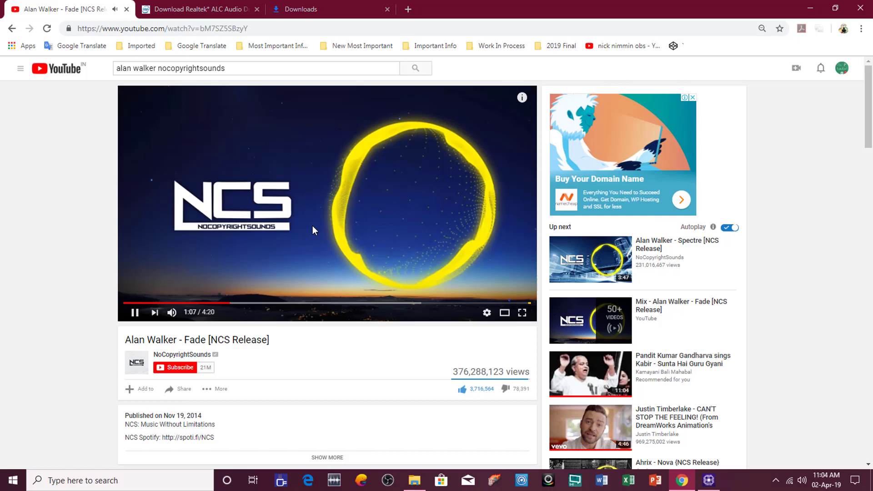
left_click(313, 225)
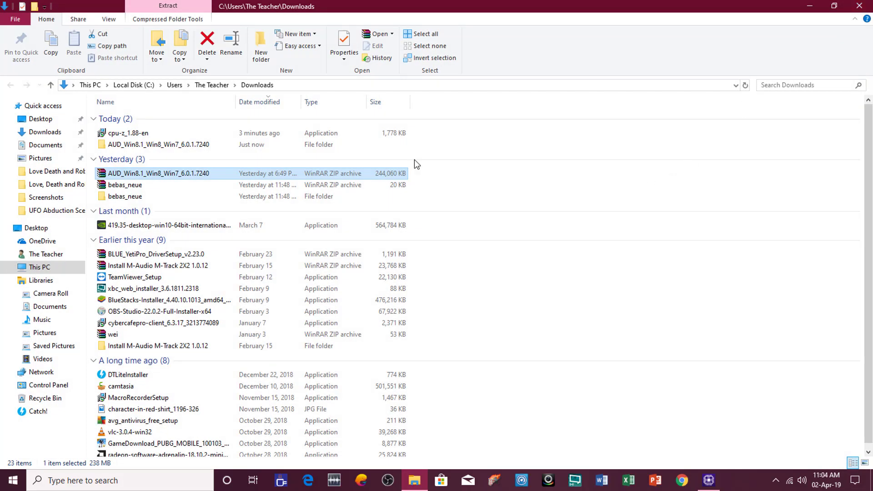
- Open the extracted AUD_Win8.1 folder and run Setup to install the Realtek audio driver
left_click(172, 148)
double_click(172, 150)
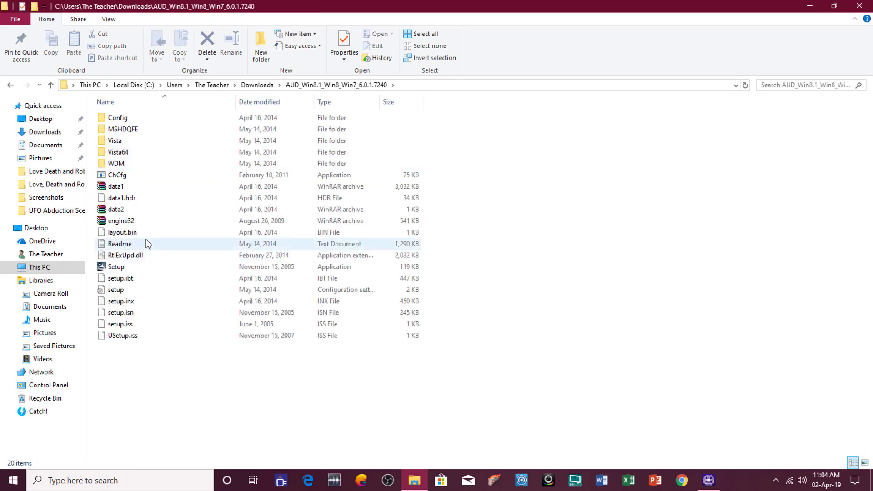
double_click(116, 266)
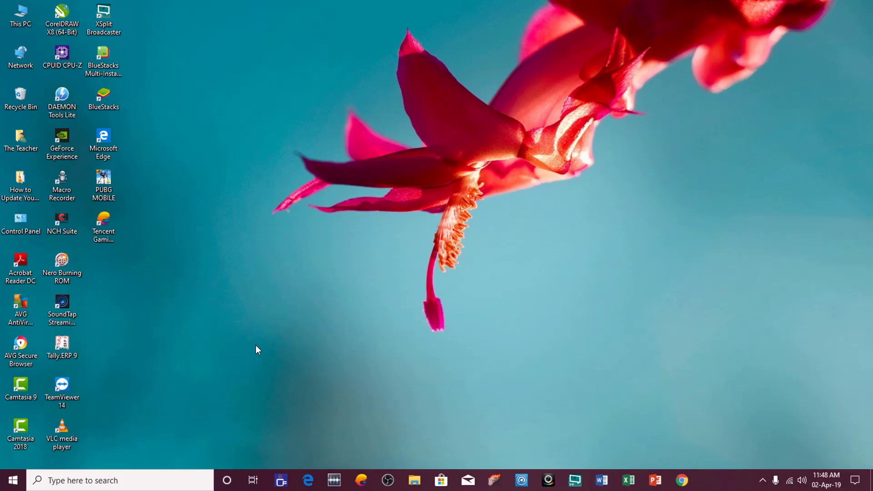
right_click(13, 480)
left_click(61, 246)
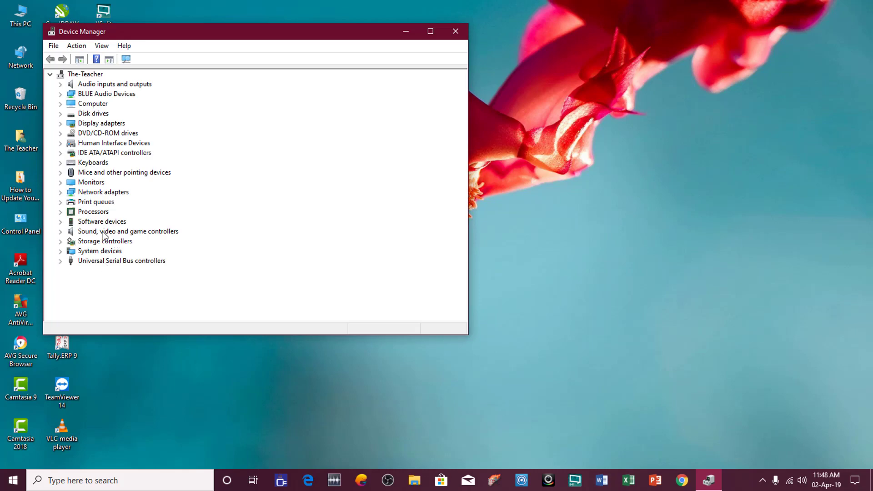
double_click(105, 234)
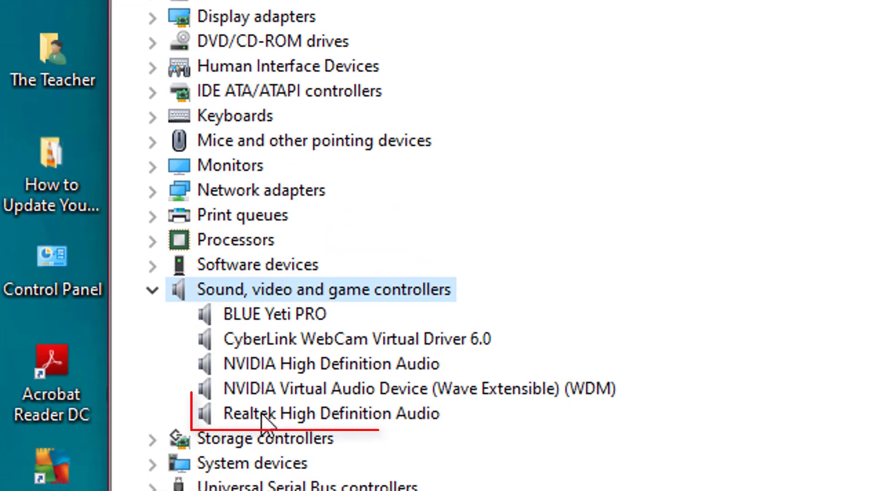
left_click(261, 413)
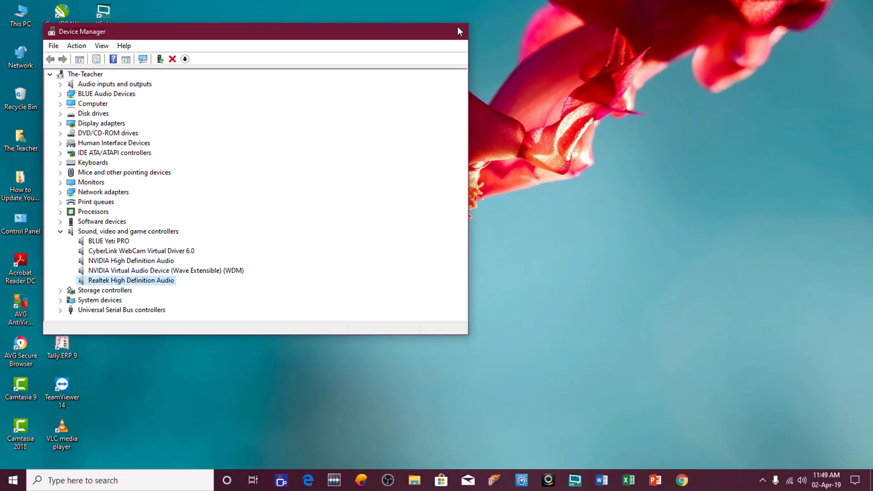
key("alt+F4")
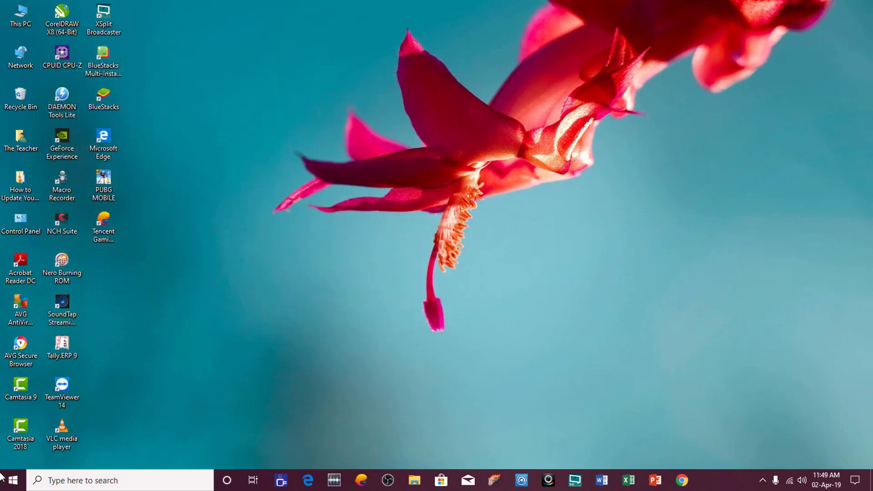
right_click(2, 477)
- Resume the Fade video in Chrome, check the tray volume, then open Control Panel from the desktop
left_click(682, 481)
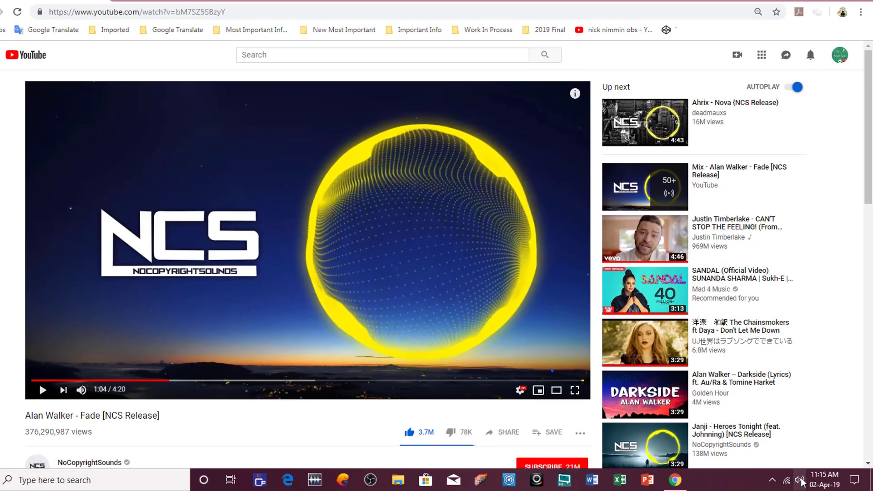
left_click(800, 480)
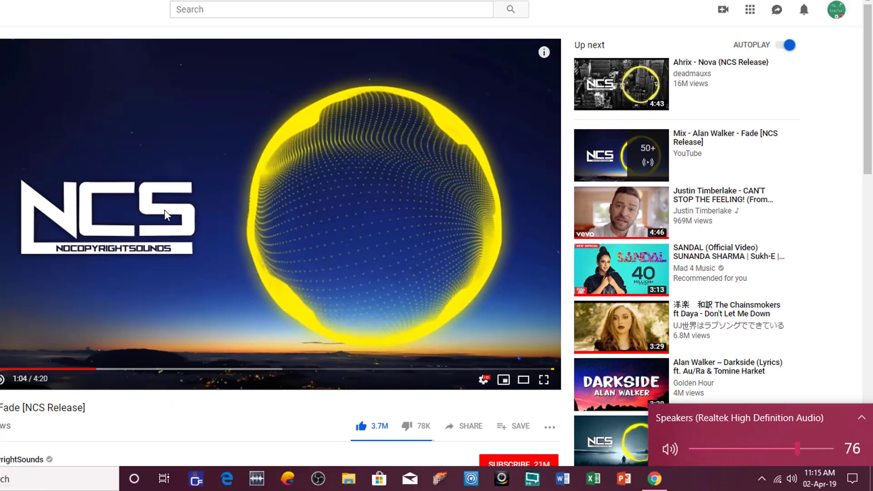
left_click(300, 250)
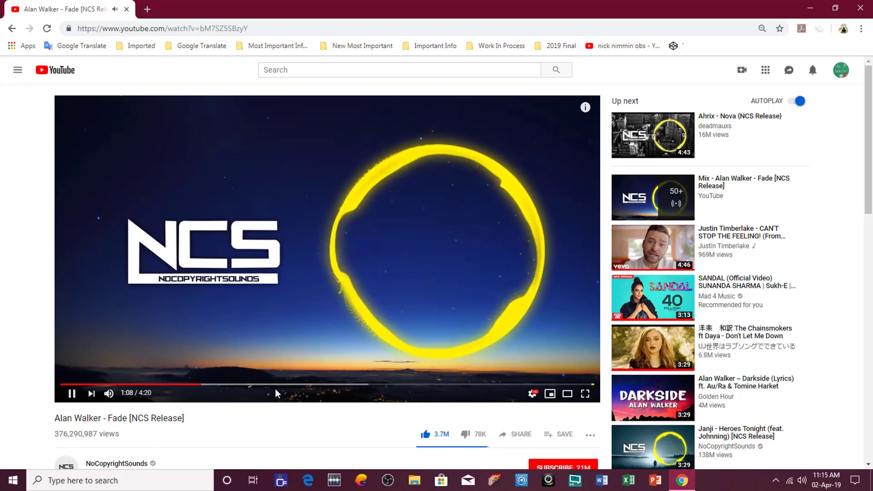
left_click(802, 480)
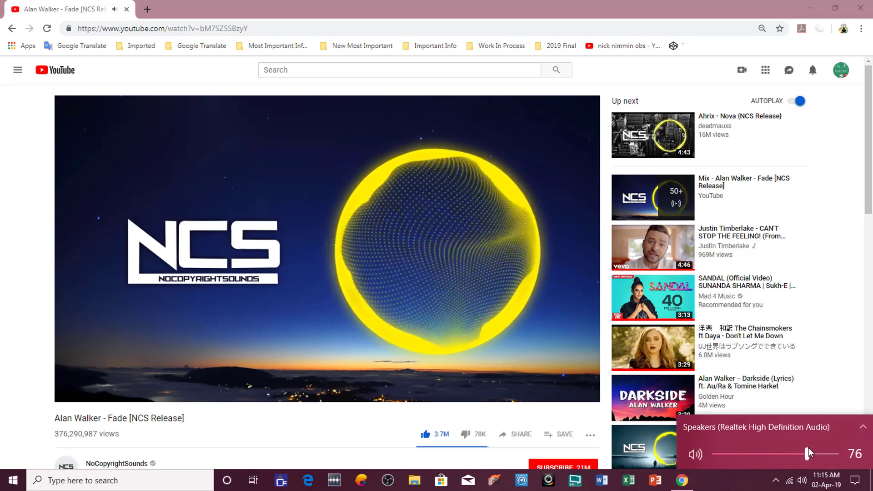
scroll(811, 439, "up", 5)
scroll(811, 437, "up", 6)
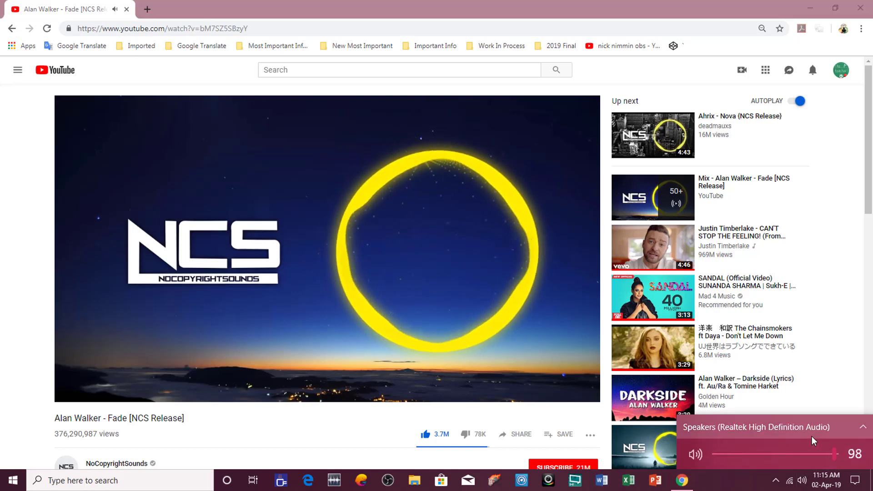
scroll(812, 435, "up", 1)
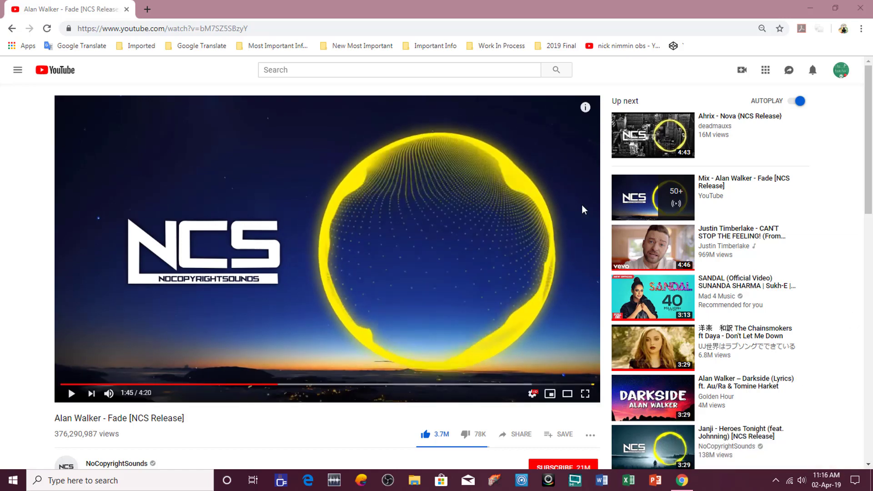
left_click(812, 7)
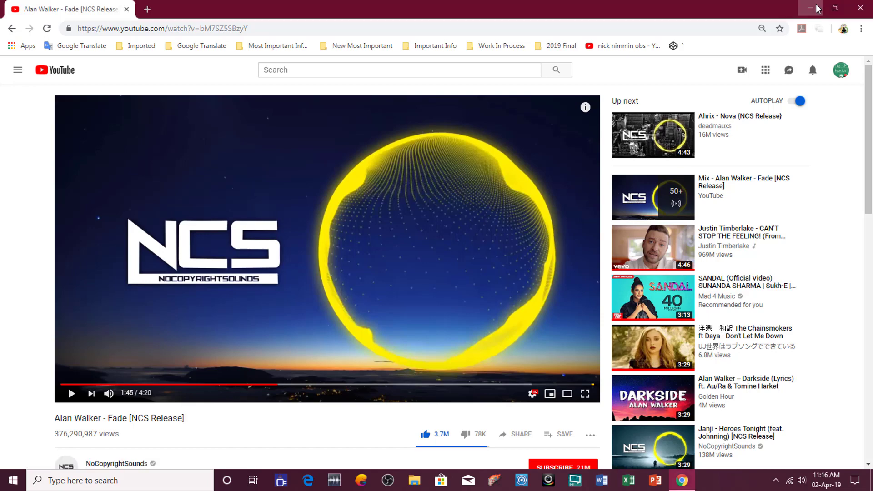
double_click(20, 223)
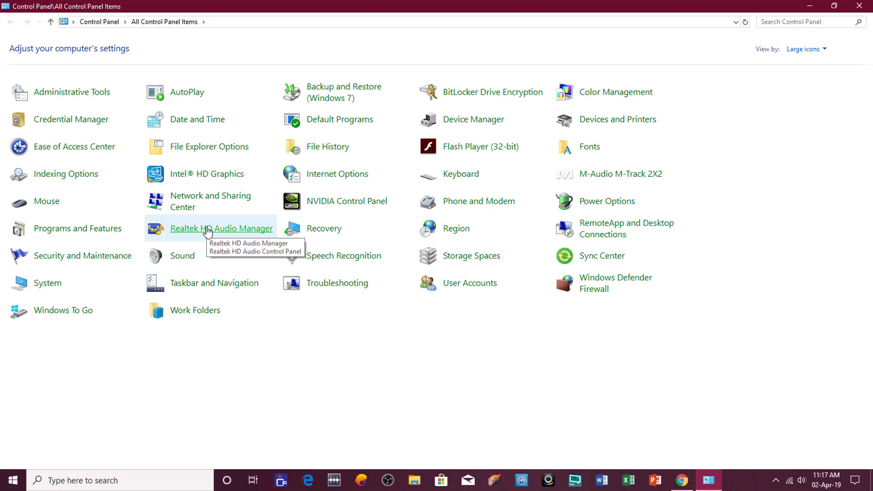
- Launch Realtek HD Audio Manager from Control Panel and drag Main Volume to 100
left_click(207, 231)
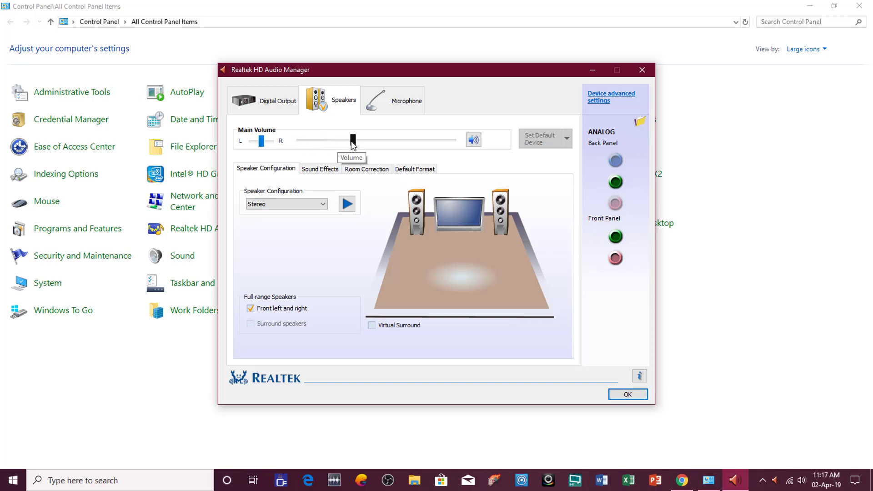
left_click_drag(353, 141, 444, 146)
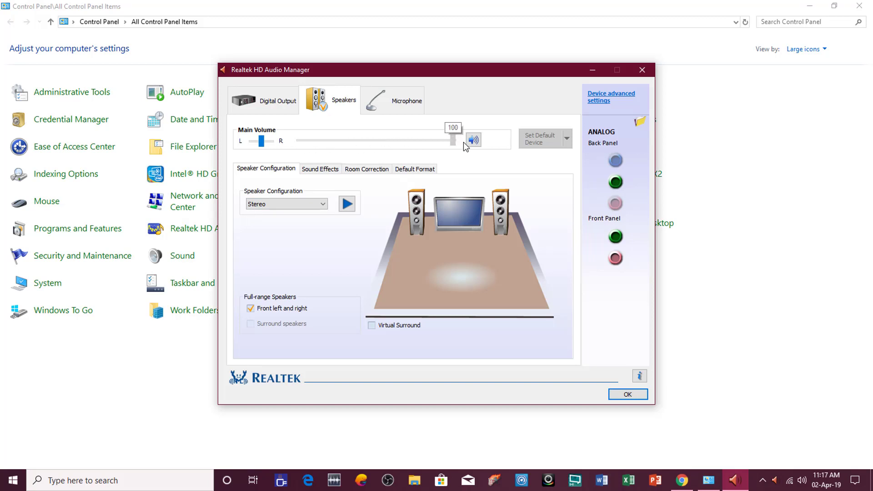